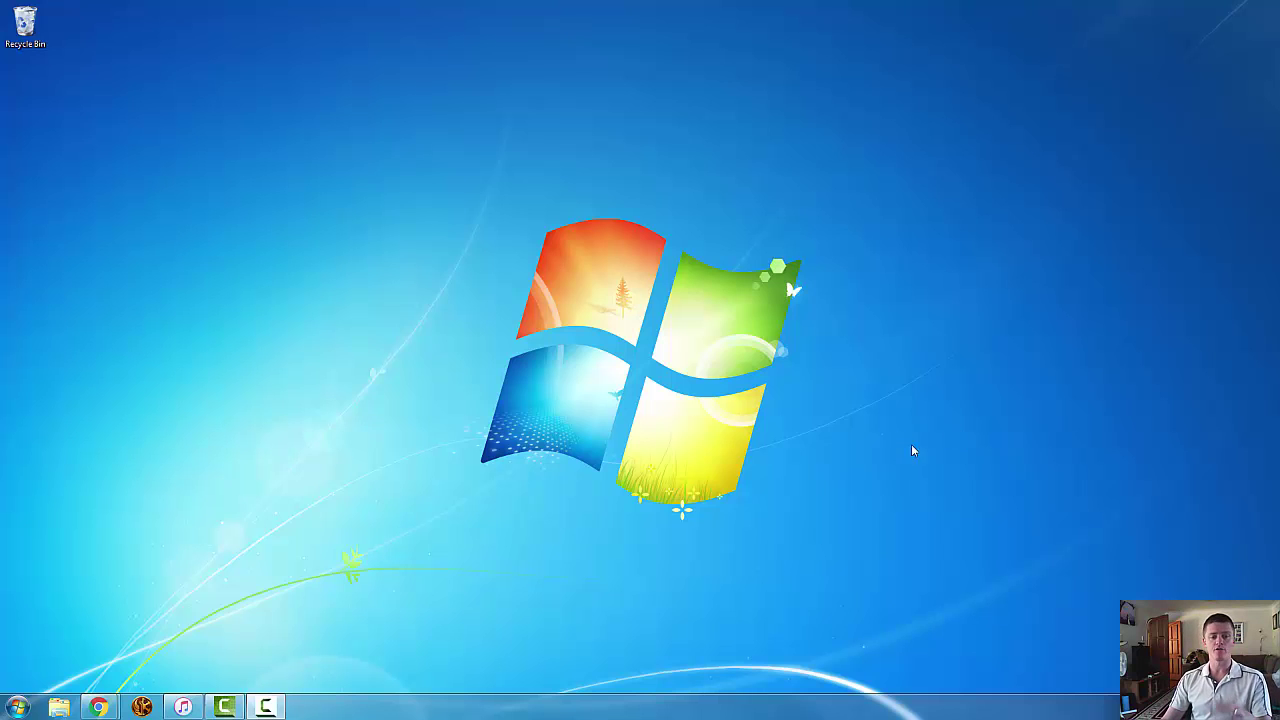
From the Staff Portal, open the Google Apps page and launch Classroom, closing the duplicate tab
{"action": "mouse_move", "coordinate": [99, 707]}
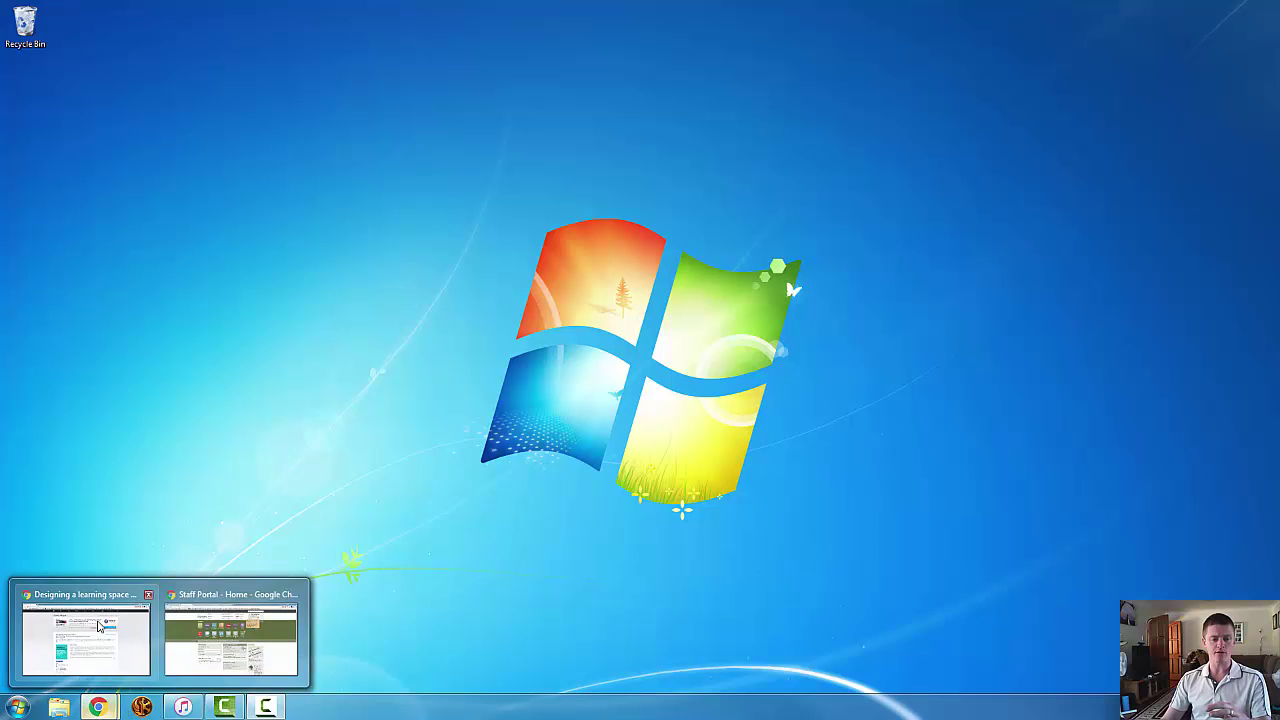
{"action": "left_click", "coordinate": [234, 625]}
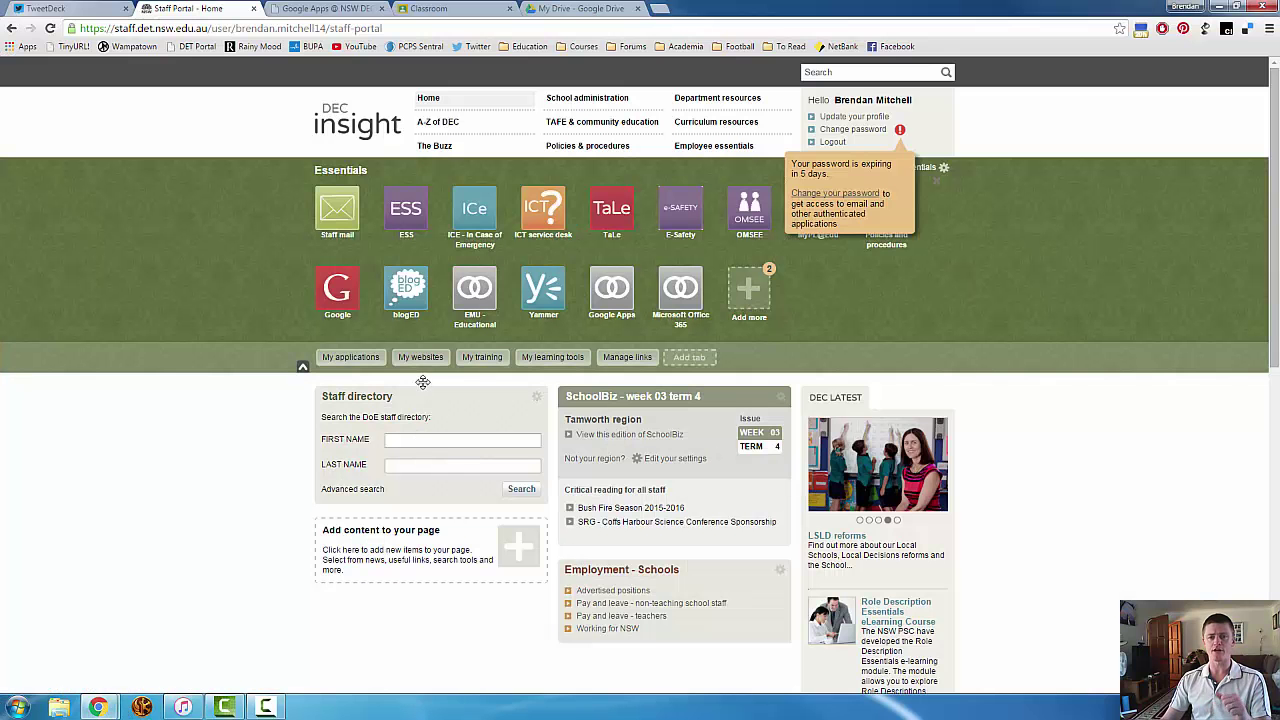
{"action": "left_click", "coordinate": [615, 292]}
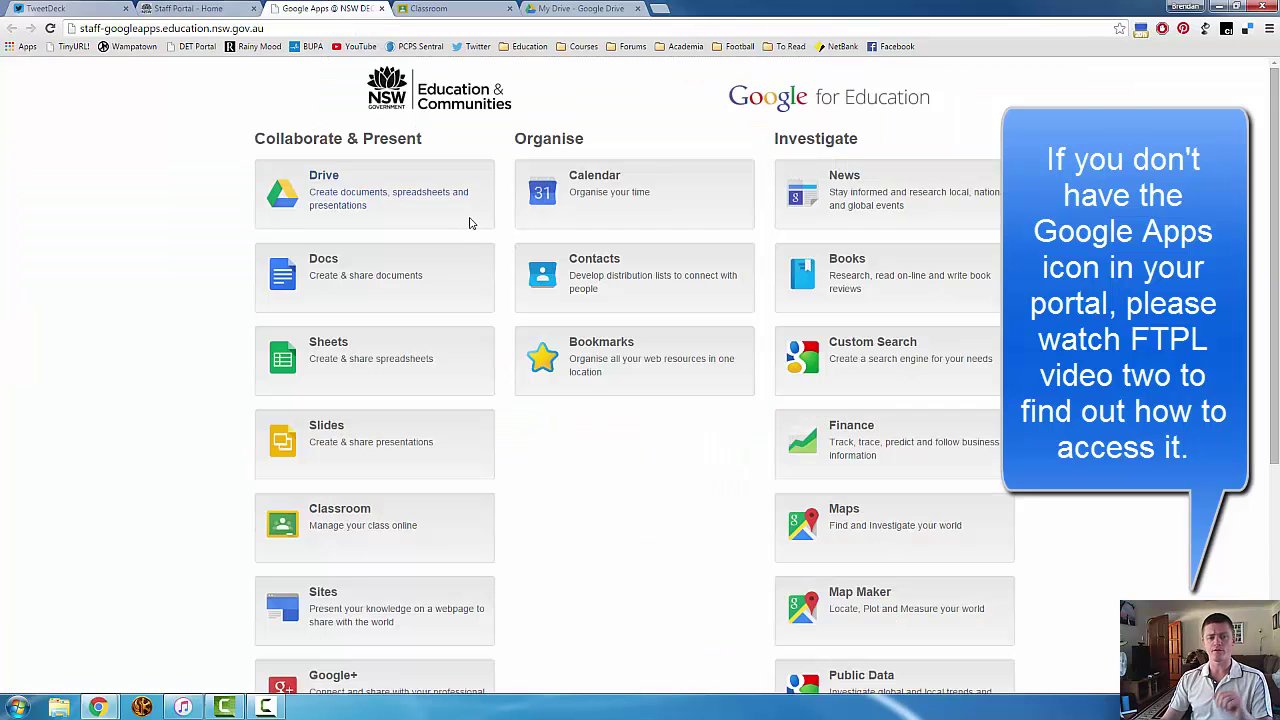
{"action": "left_click", "coordinate": [339, 512]}
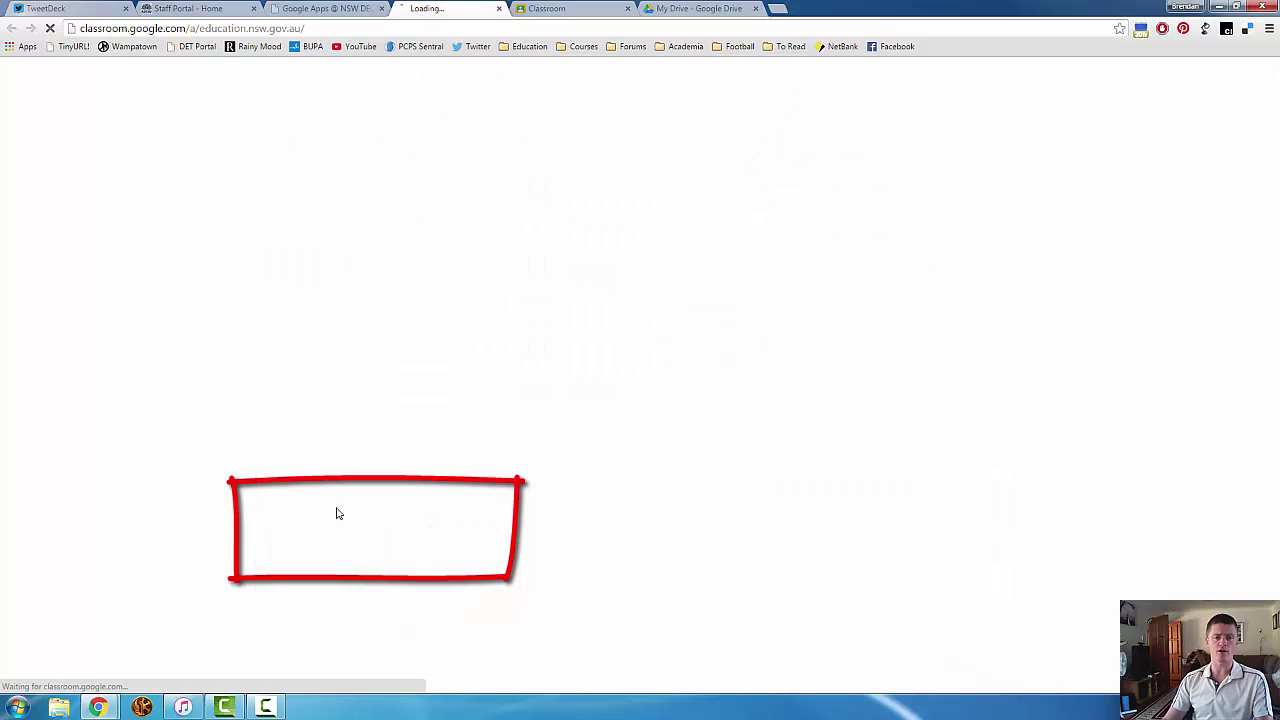
{"action": "left_click", "coordinate": [509, 8]}
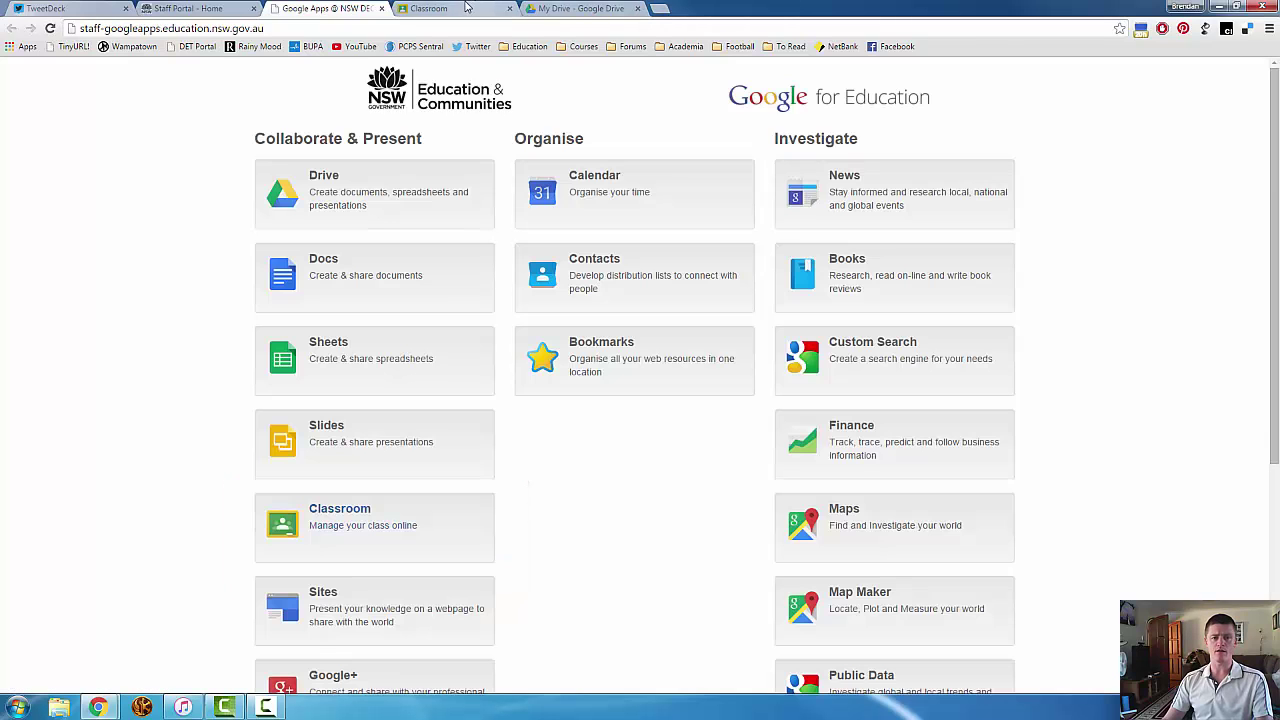
Switch to the Classroom tab and preview the + class menu and the main navigation menu
{"action": "left_click", "coordinate": [480, 10]}
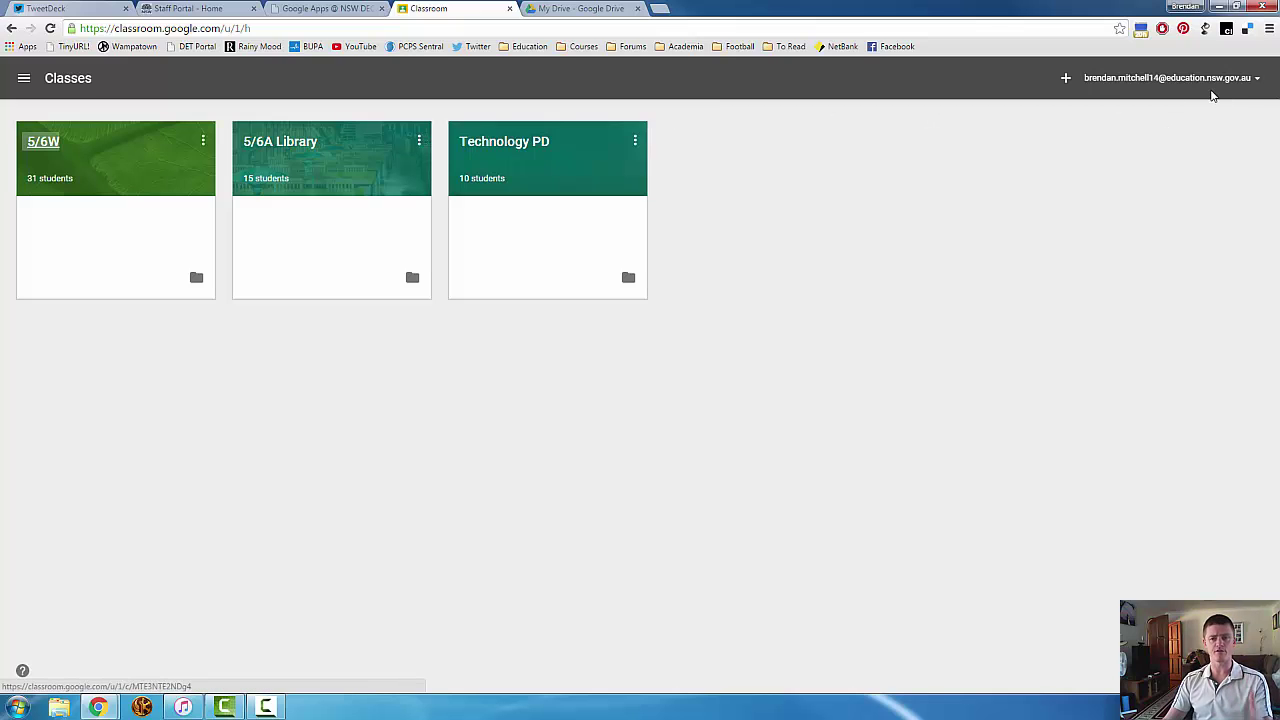
{"action": "left_click", "coordinate": [1066, 80]}
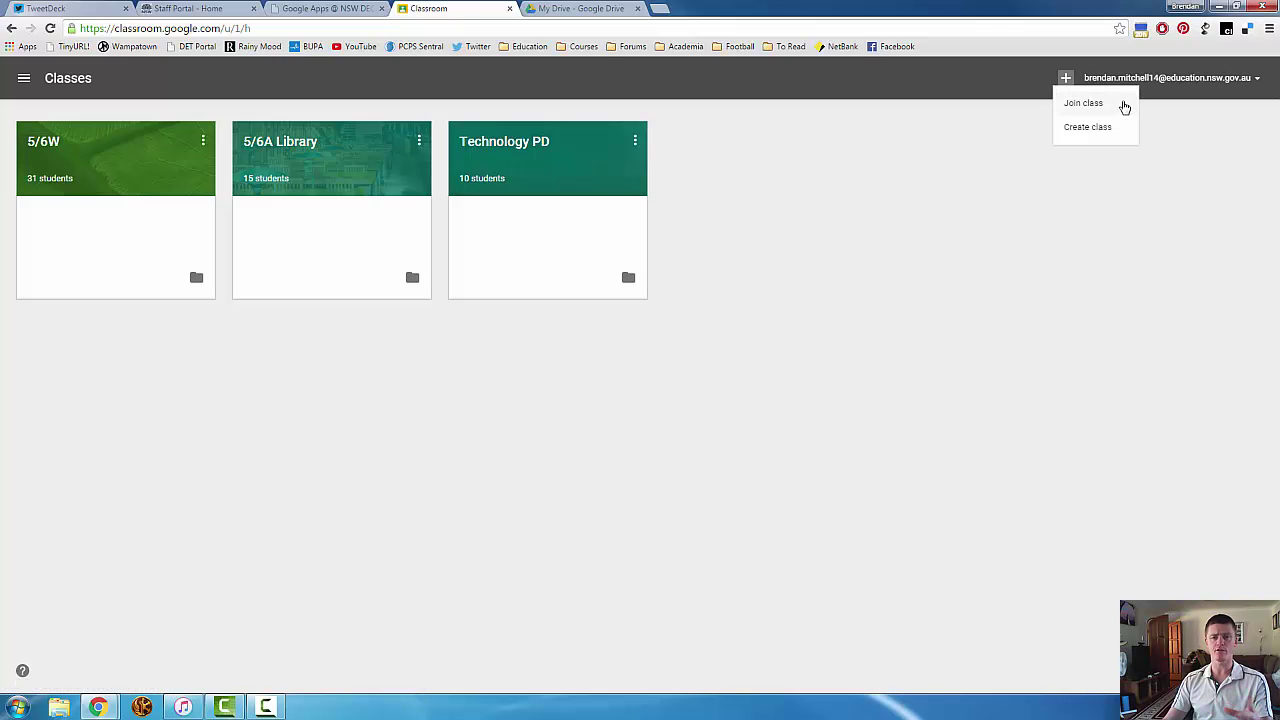
{"action": "left_click", "coordinate": [1106, 283]}
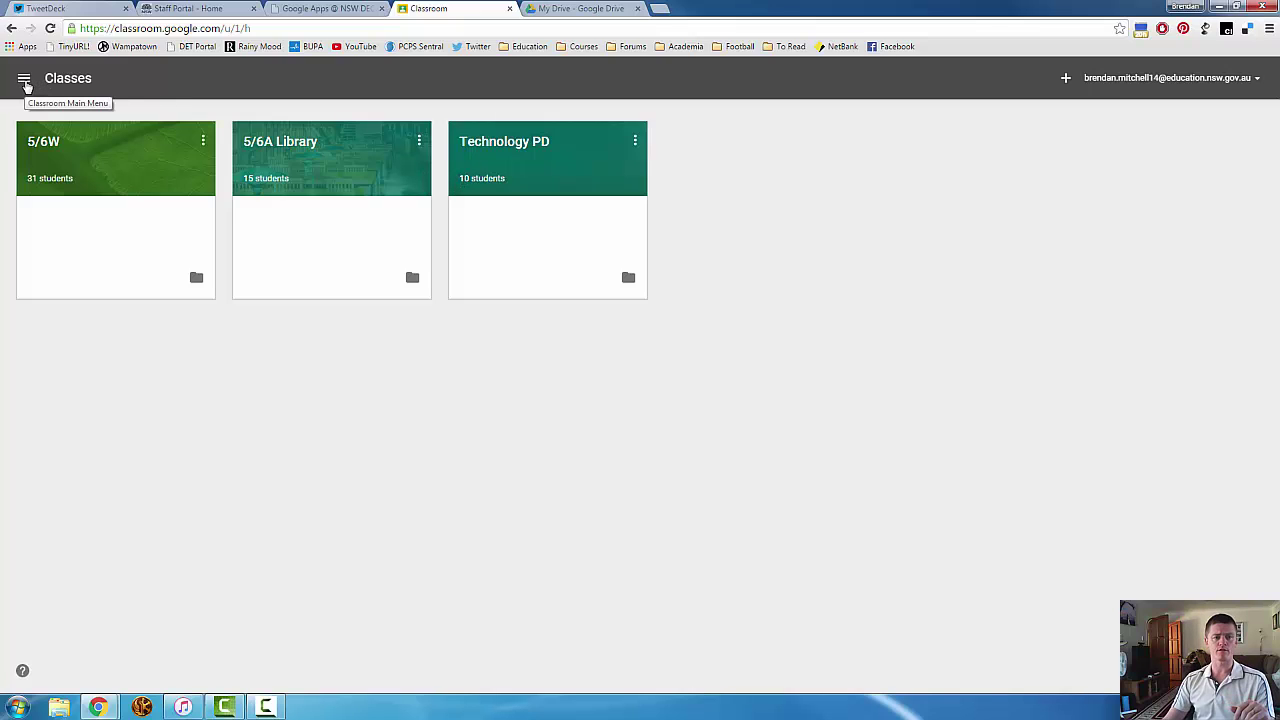
{"action": "left_click", "coordinate": [24, 80]}
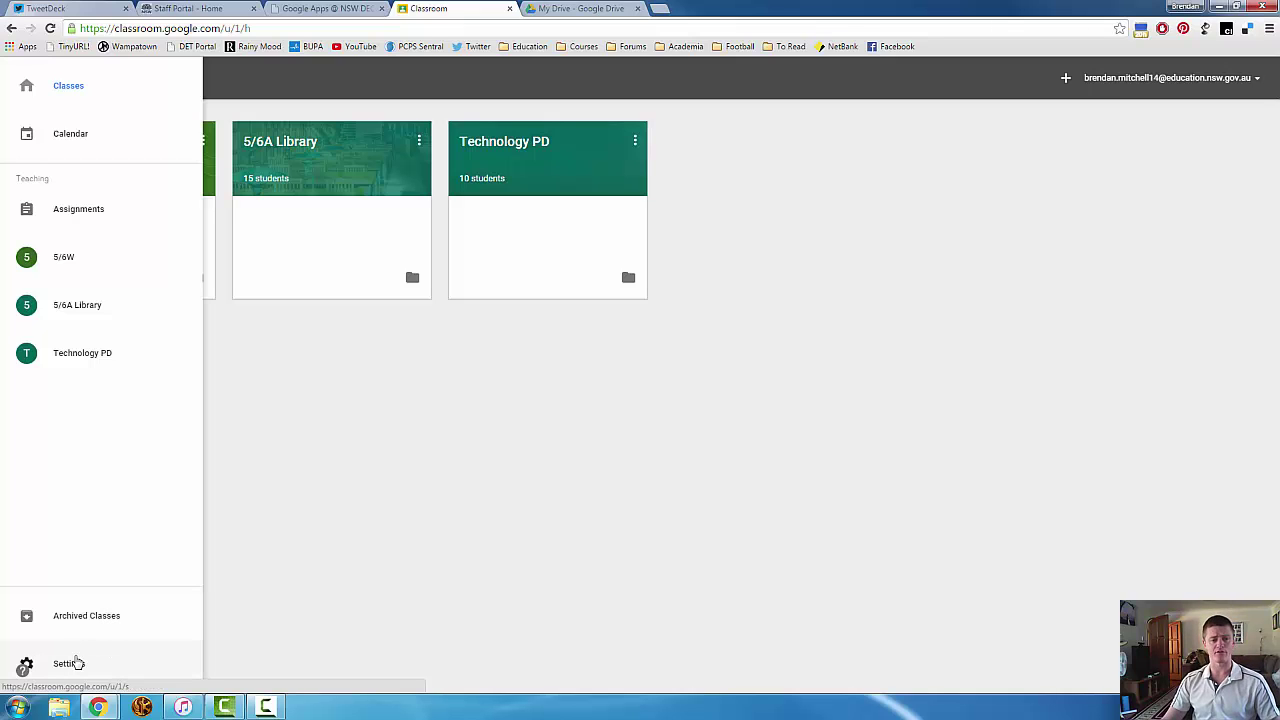
{"action": "left_click", "coordinate": [1026, 169]}
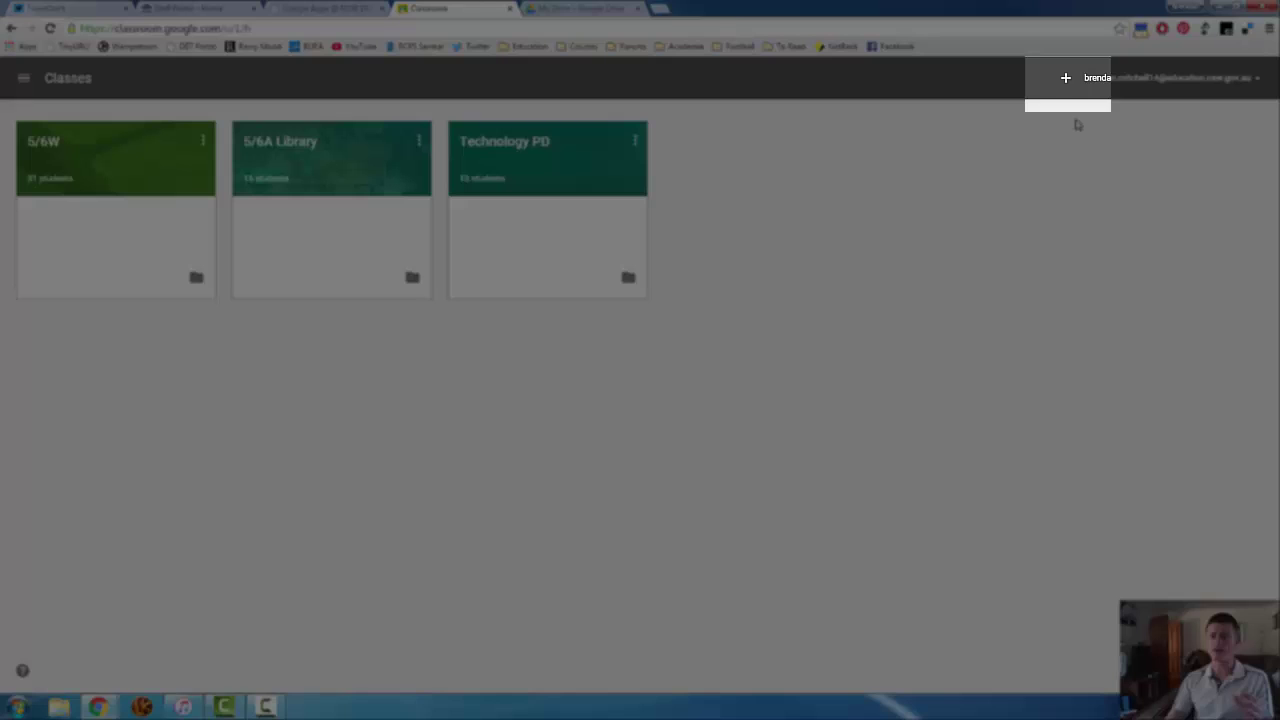
Create a new class named 'Test Class' with no section
{"action": "left_click", "coordinate": [1066, 82]}
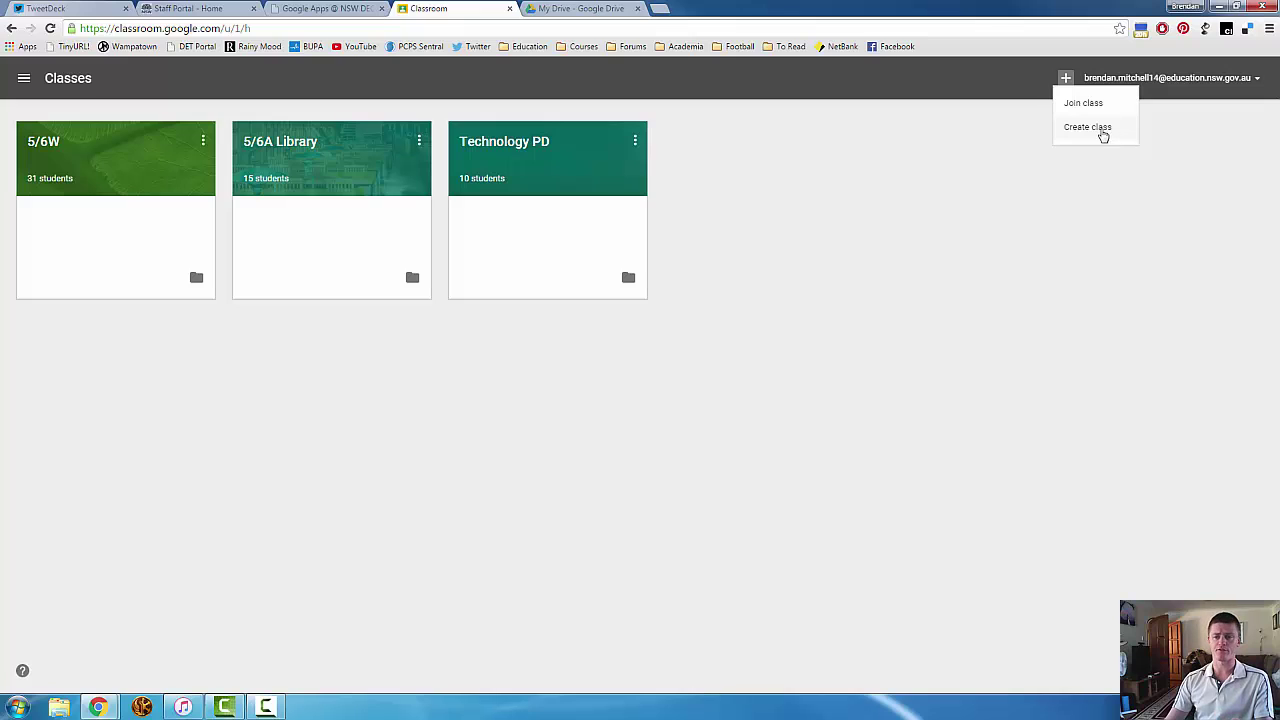
{"action": "left_click", "coordinate": [1102, 130]}
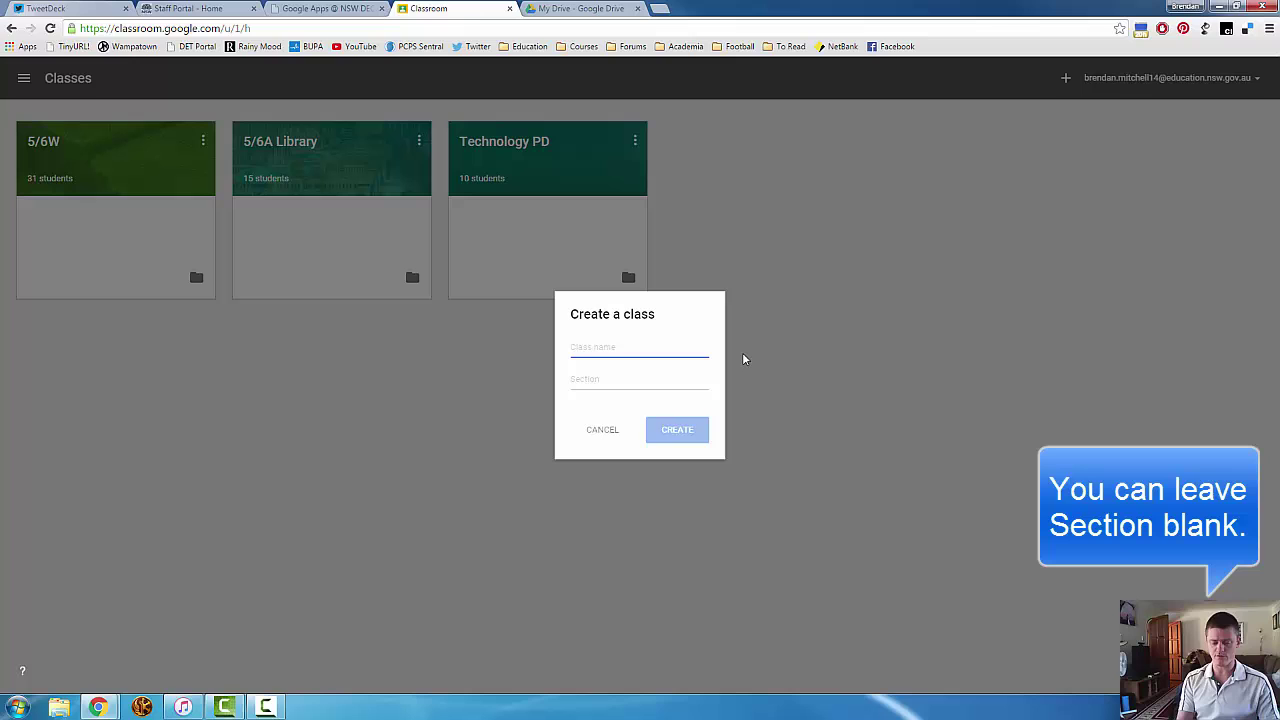
{"action": "type", "text": "Test Class"}
{"action": "left_click", "coordinate": [677, 433]}
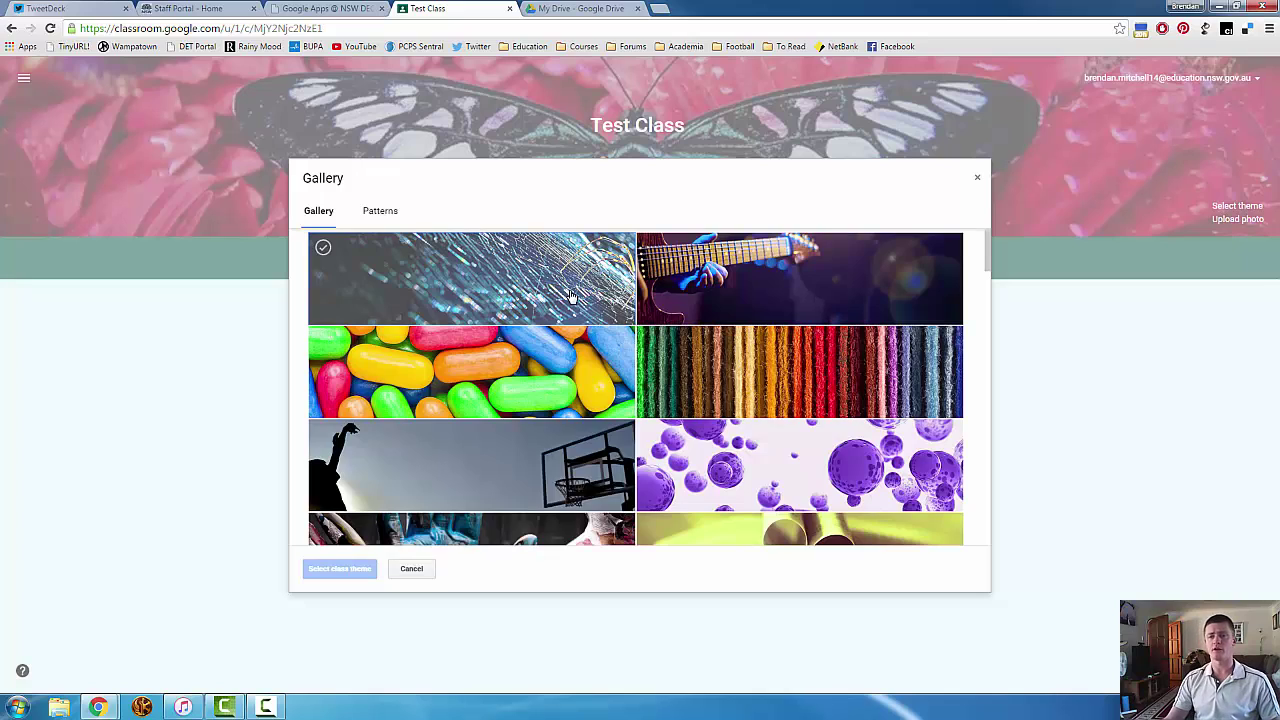
Dismiss the theme gallery and toggle the navigation drawer on the Test Class stream
{"action": "scroll", "coordinate": [728, 320], "scroll_direction": "down", "scroll_amount": 5}
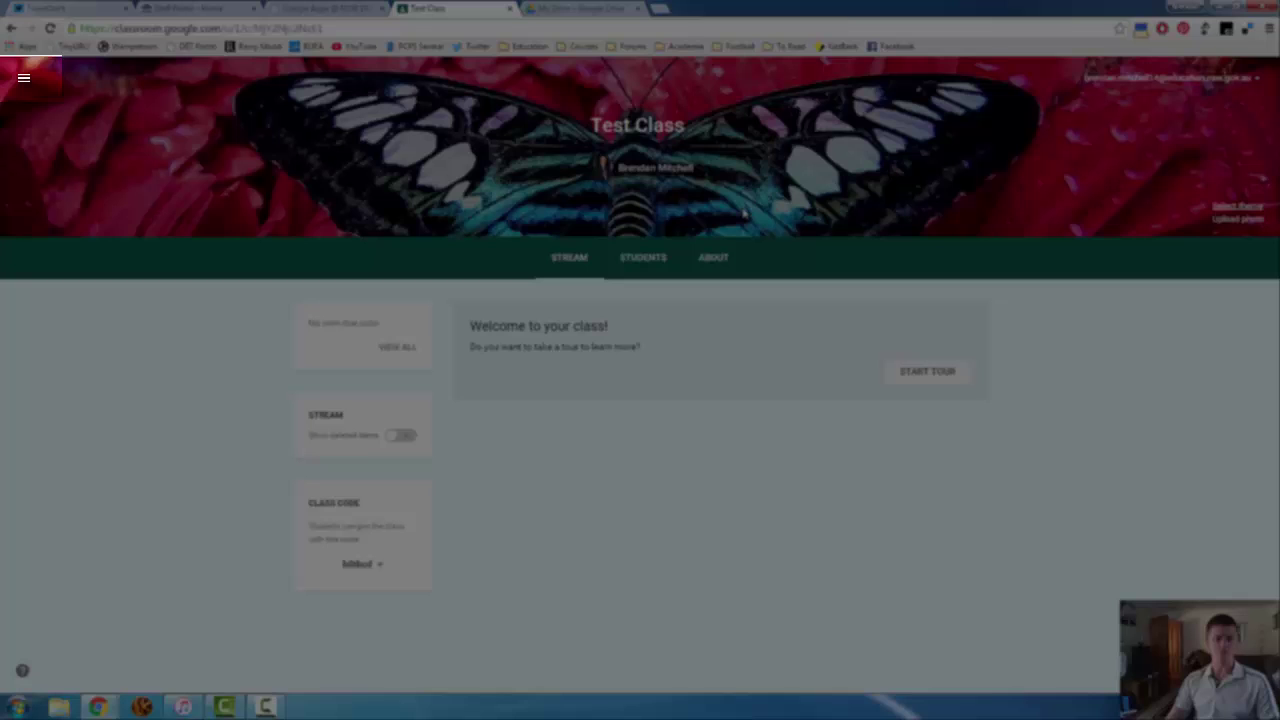
{"action": "left_click", "coordinate": [33, 86]}
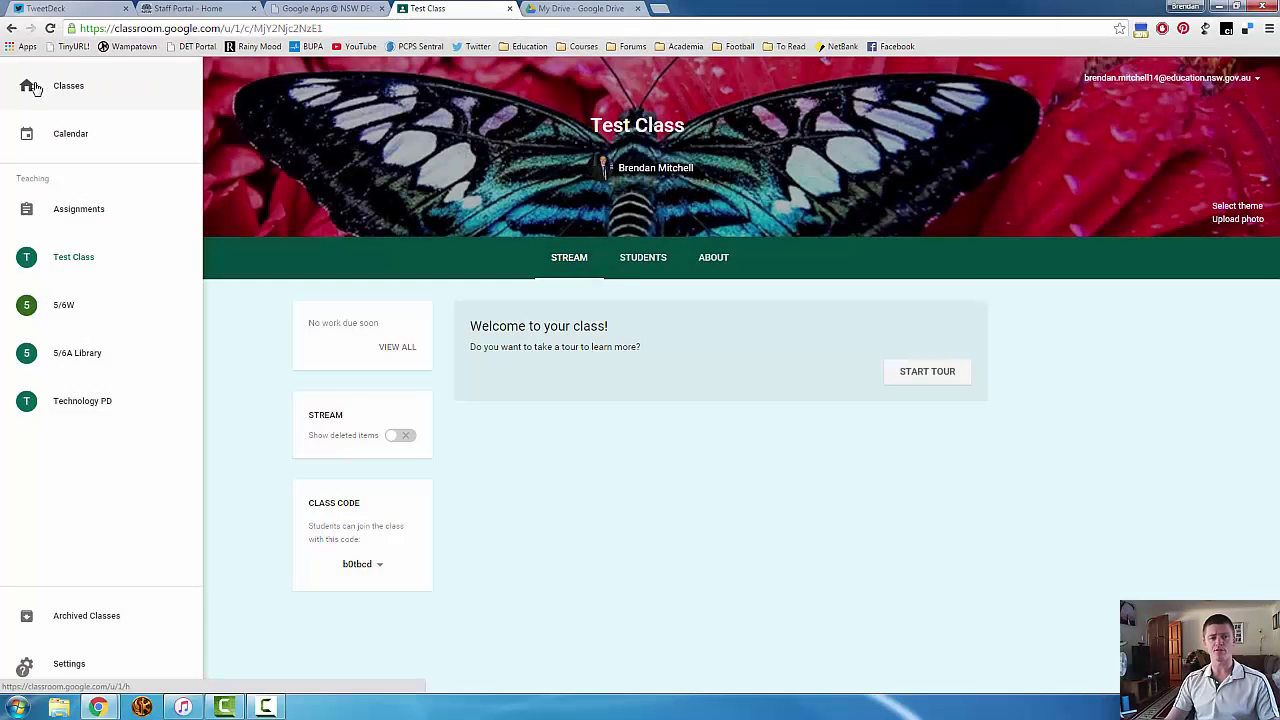
{"action": "left_click", "coordinate": [33, 86]}
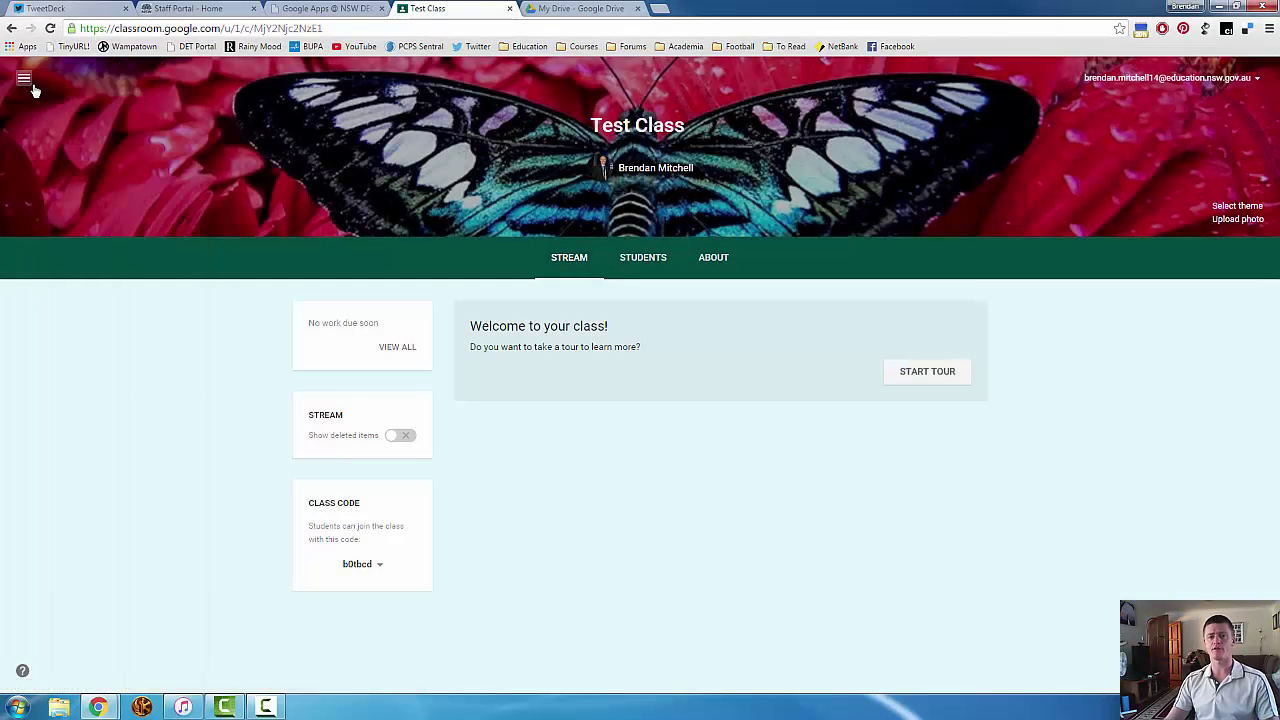
{"action": "left_click", "coordinate": [34, 86]}
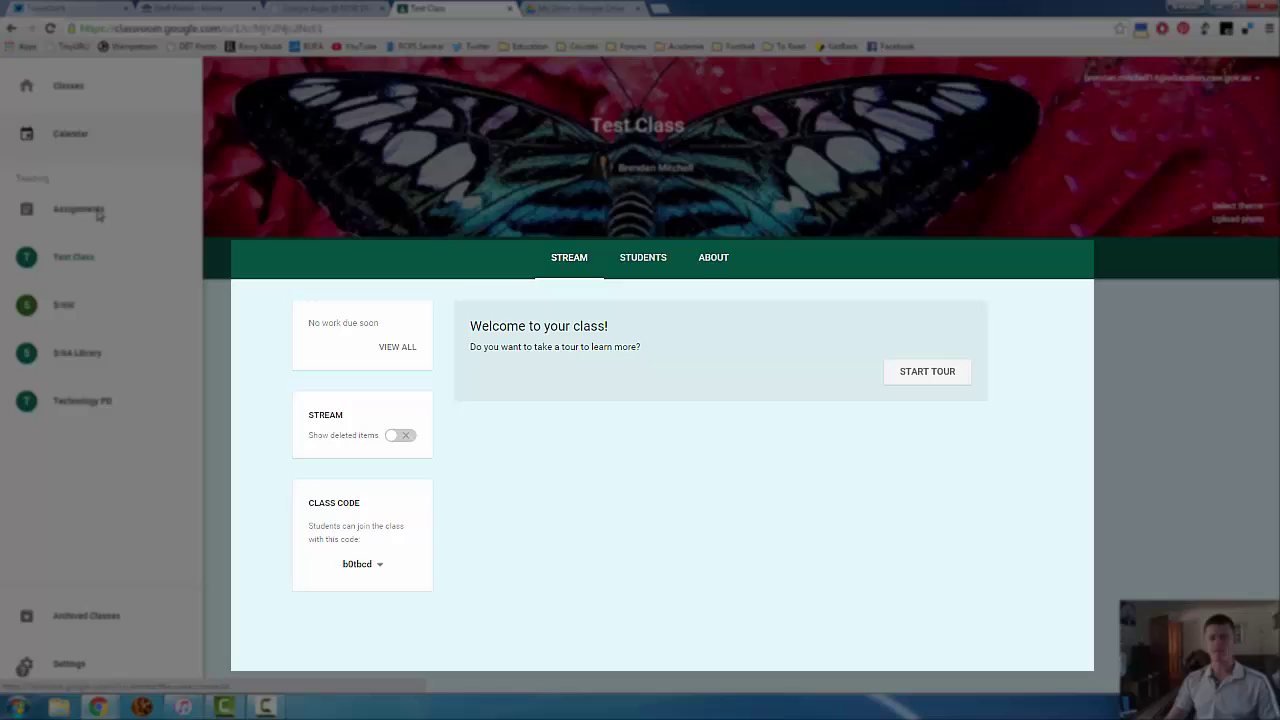
{"action": "left_click", "coordinate": [285, 196]}
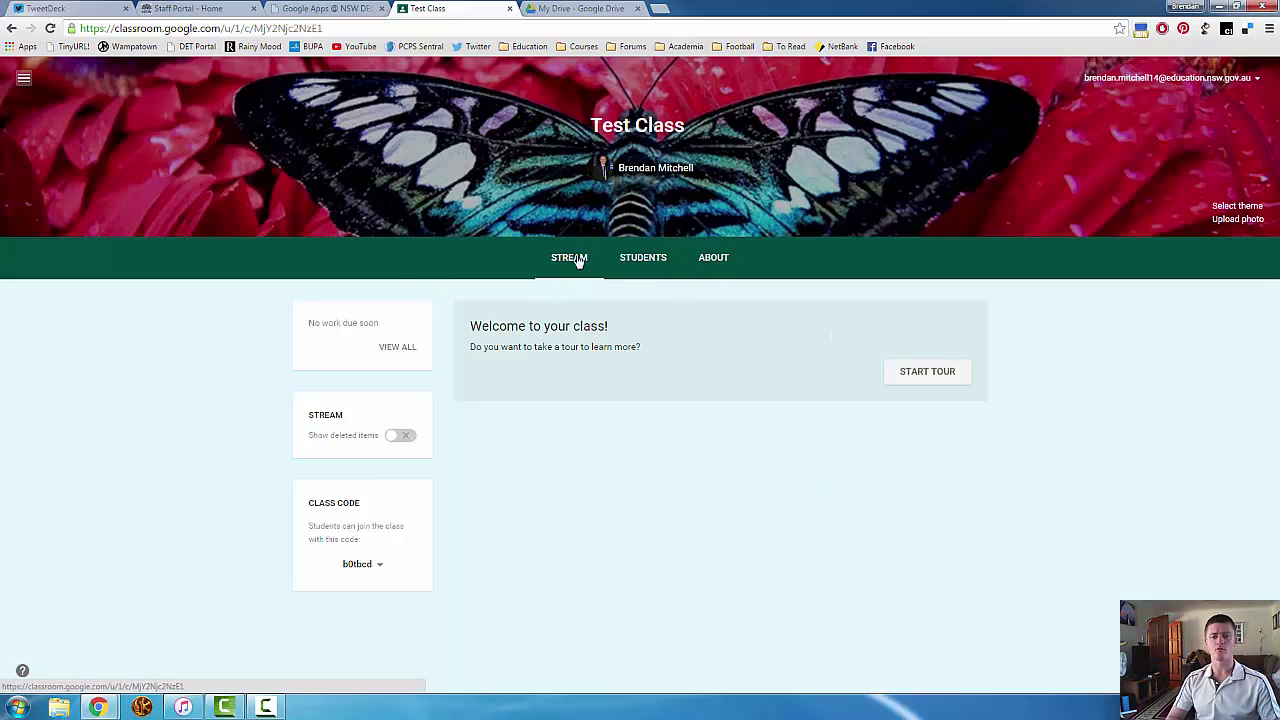
View Test Class's Students tab, then its About details
{"action": "left_click", "coordinate": [647, 263]}
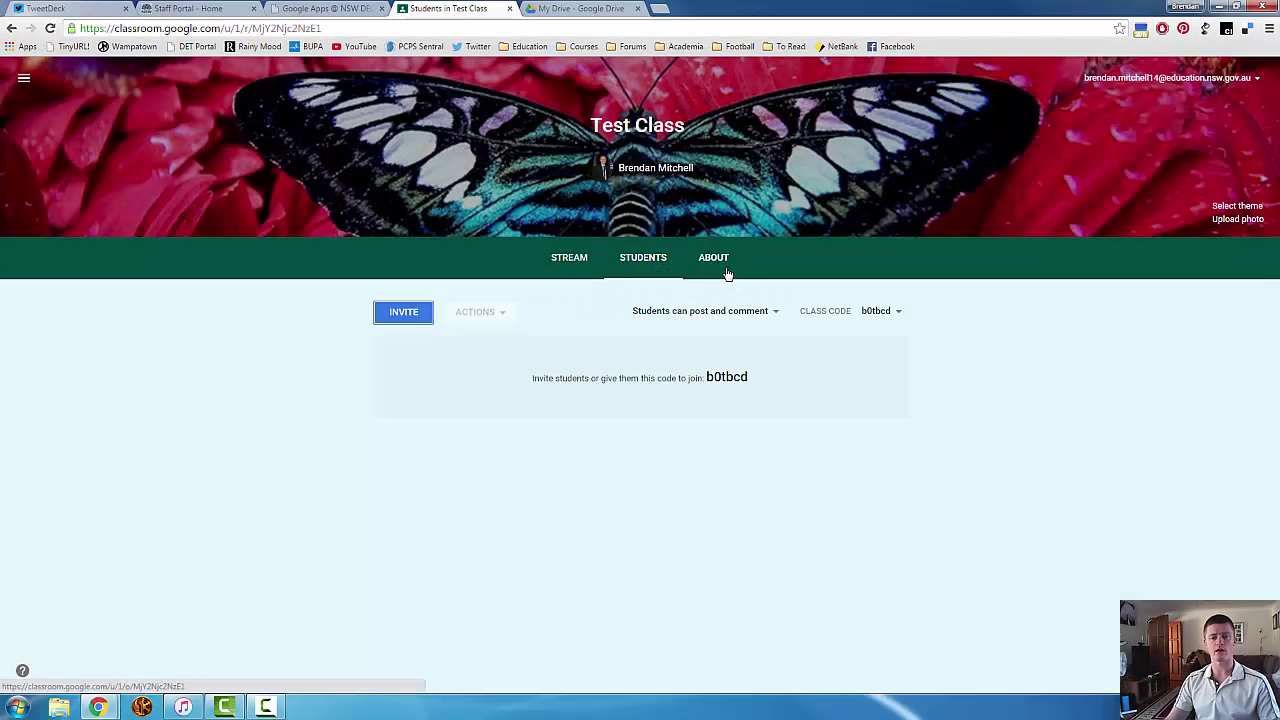
{"action": "left_click", "coordinate": [728, 278]}
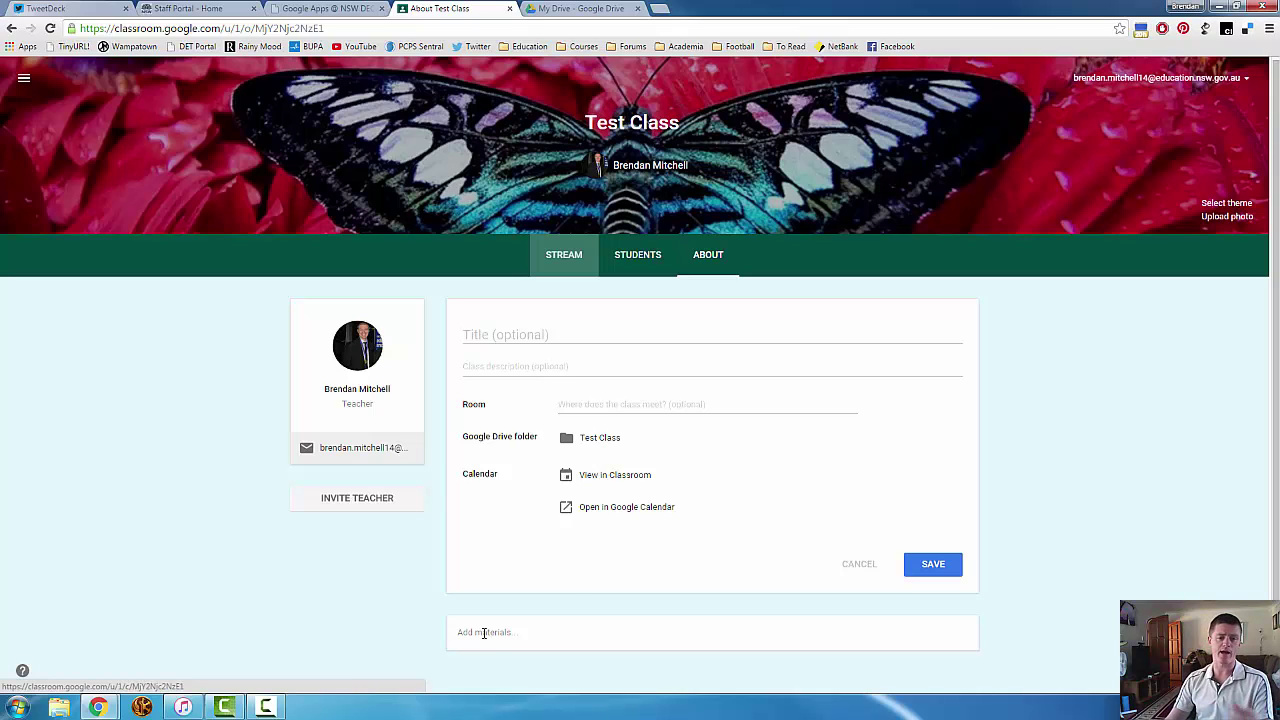
Show the empty Test Class Students tab with its join code
{"action": "left_click", "coordinate": [649, 259]}
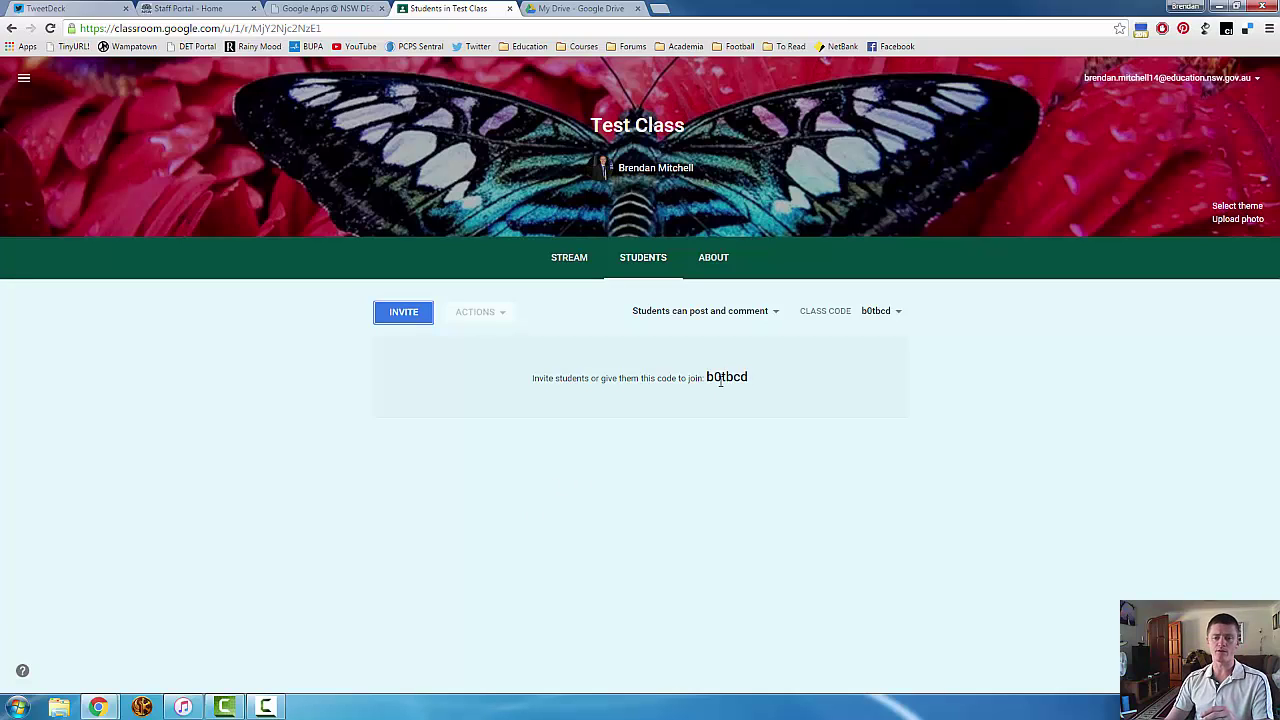
Return to Classes, preview and cancel Join class, then open Test Class and select its join code
{"action": "left_click", "coordinate": [26, 78]}
{"action": "left_click", "coordinate": [72, 86]}
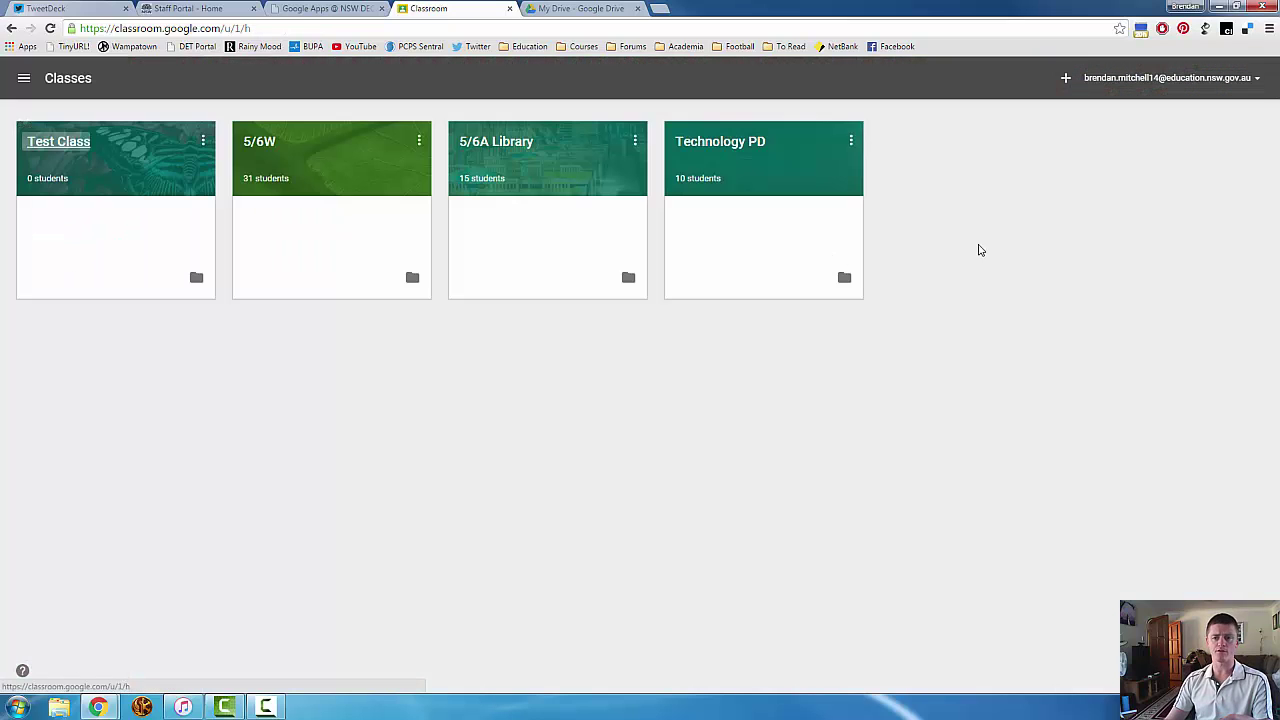
{"action": "left_click", "coordinate": [1066, 78]}
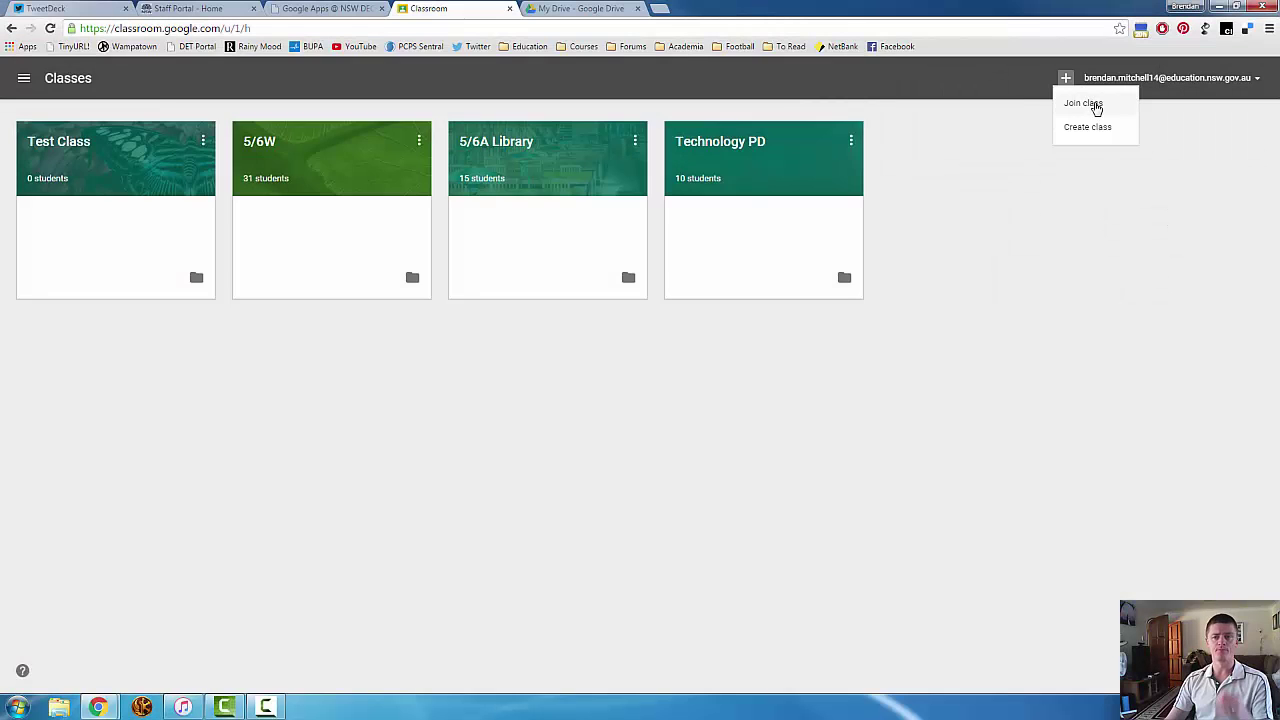
{"action": "left_click", "coordinate": [1094, 107]}
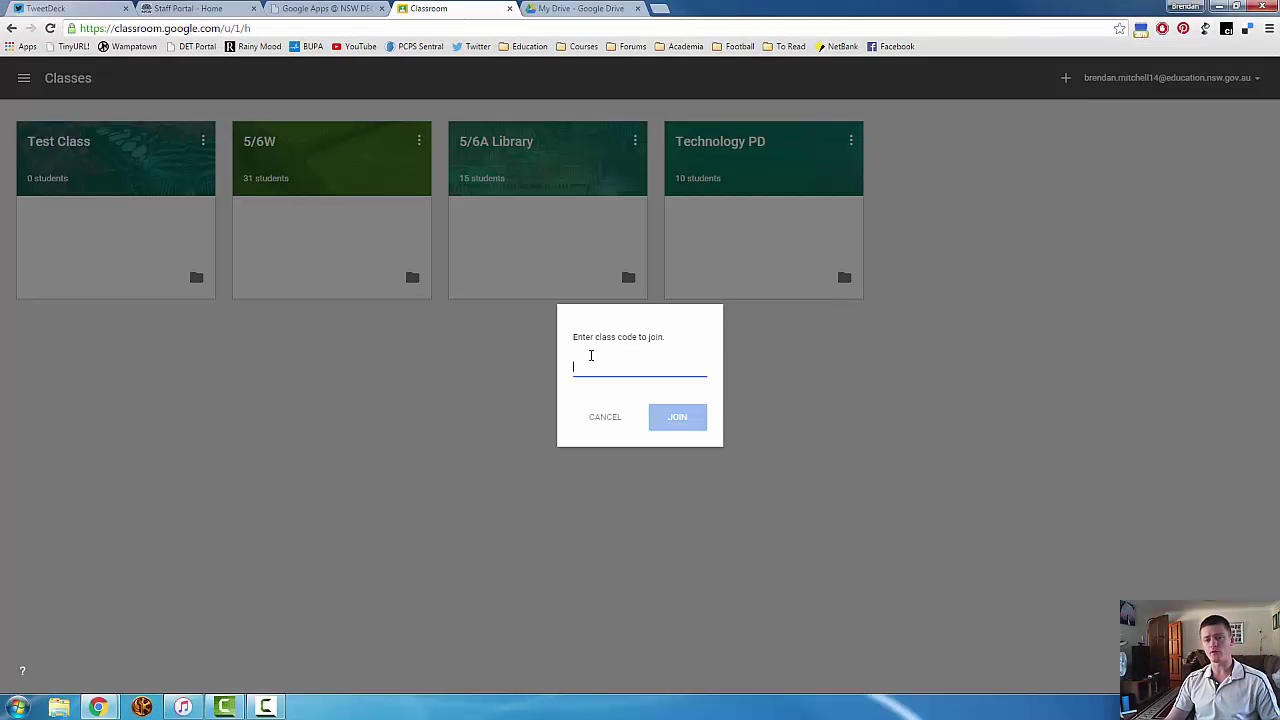
{"action": "left_click", "coordinate": [201, 355]}
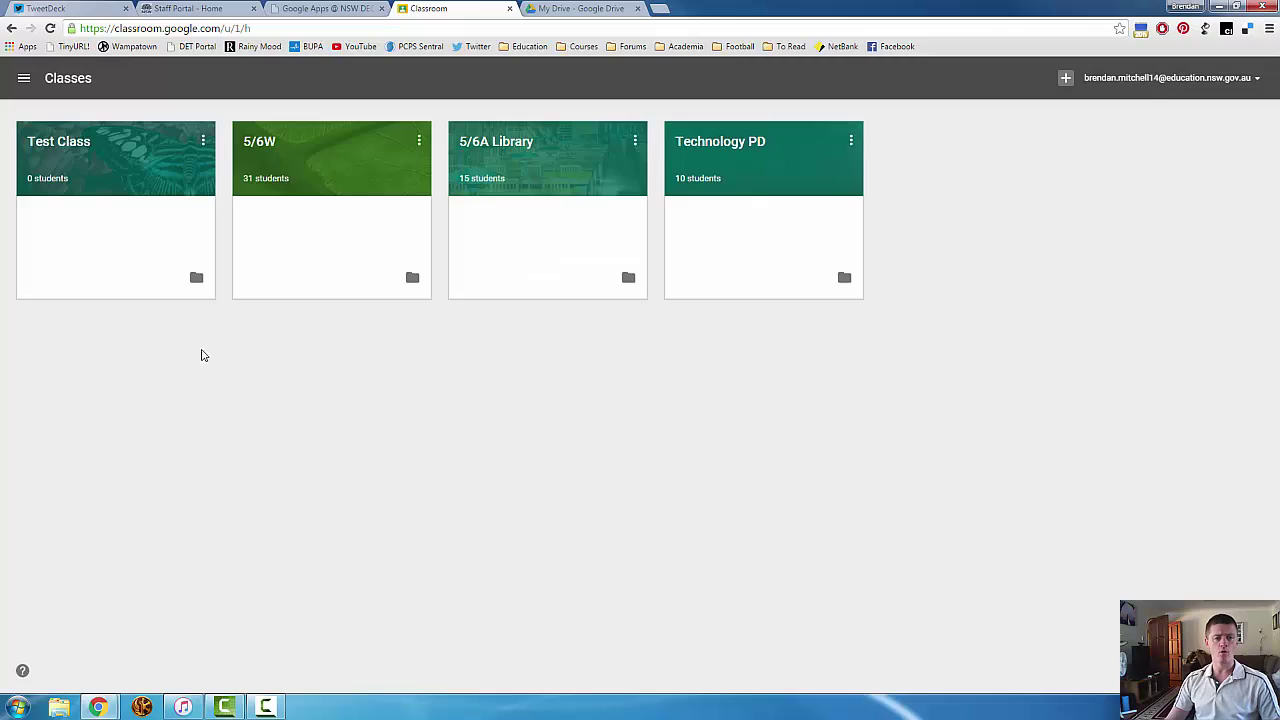
{"action": "left_click", "coordinate": [68, 141]}
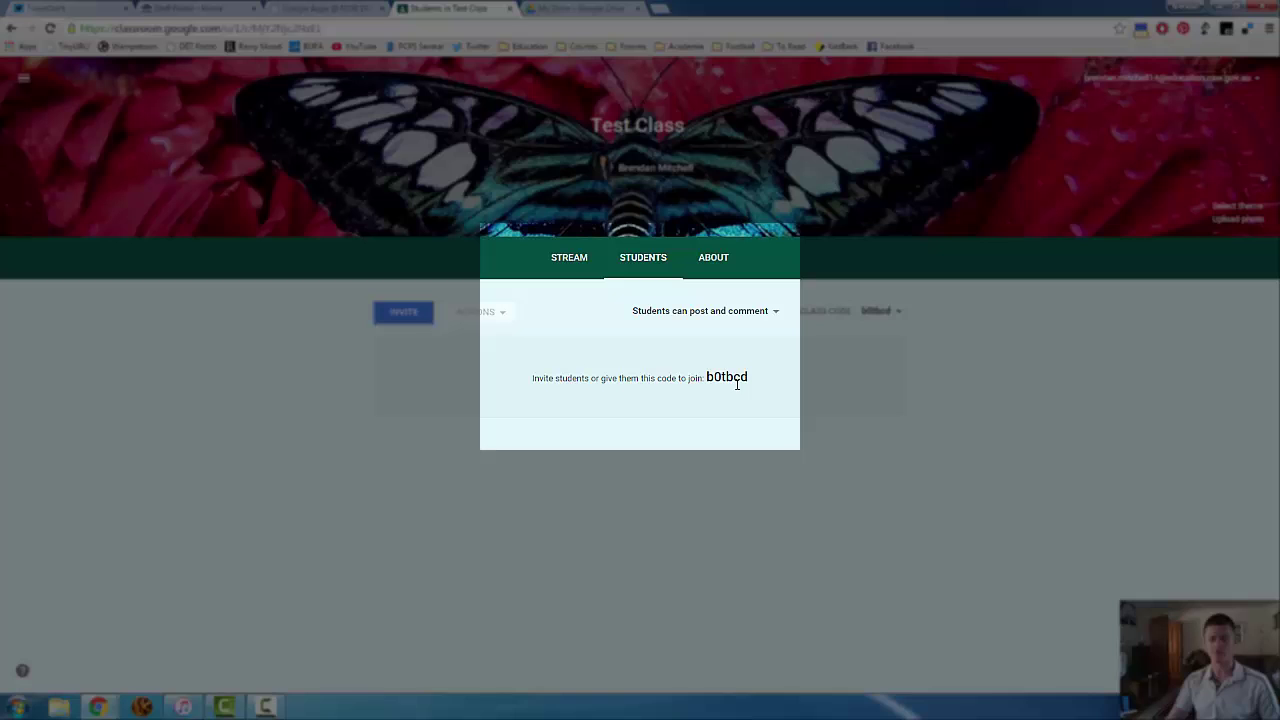
{"action": "left_click_drag", "start_coordinate": [760, 380], "coordinate": [706, 381]}
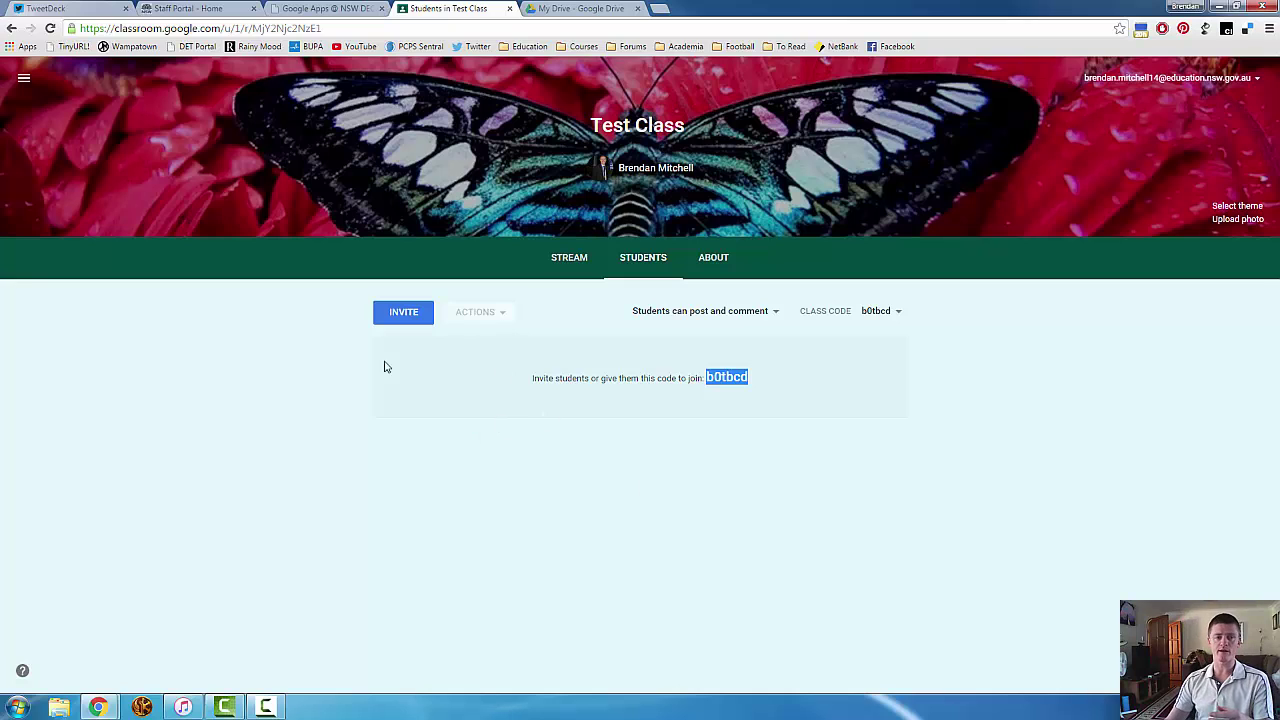
In 5/6W's student list, select the first student and review the Actions and posting permission options
{"action": "left_click", "coordinate": [24, 77]}
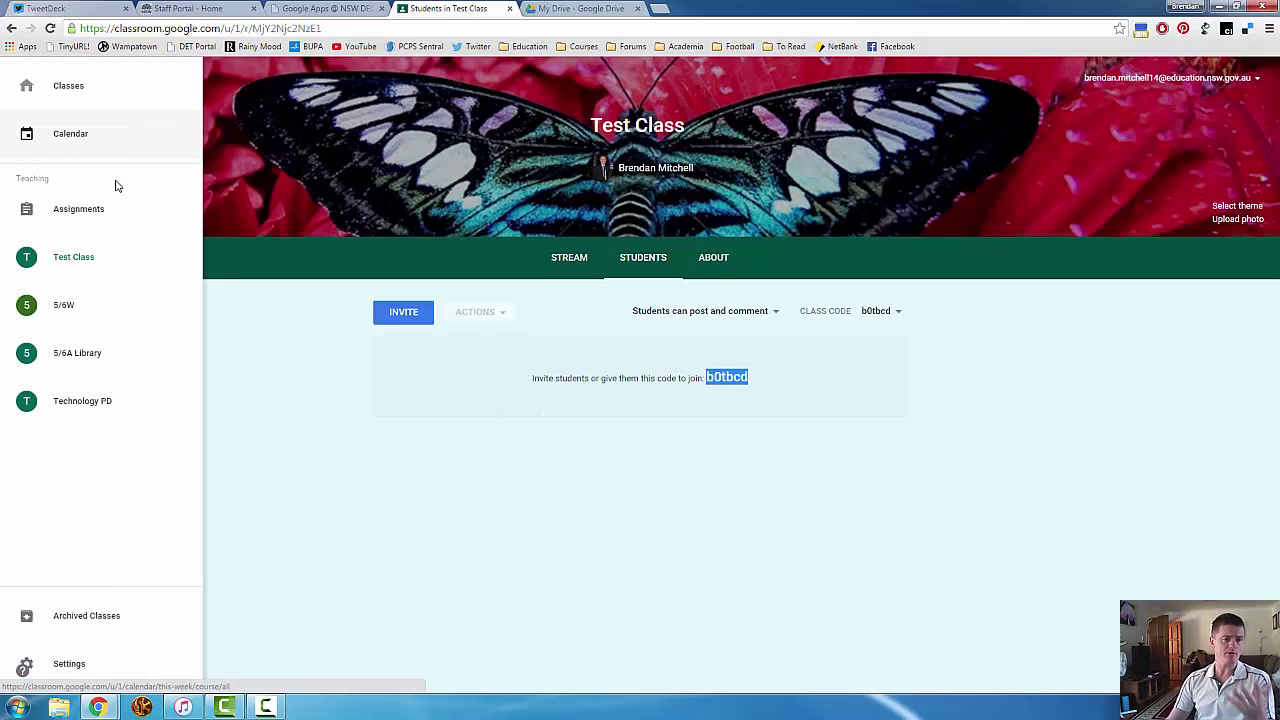
{"action": "left_click", "coordinate": [95, 320]}
{"action": "scroll", "coordinate": [974, 360], "scroll_direction": "down", "scroll_amount": 2}
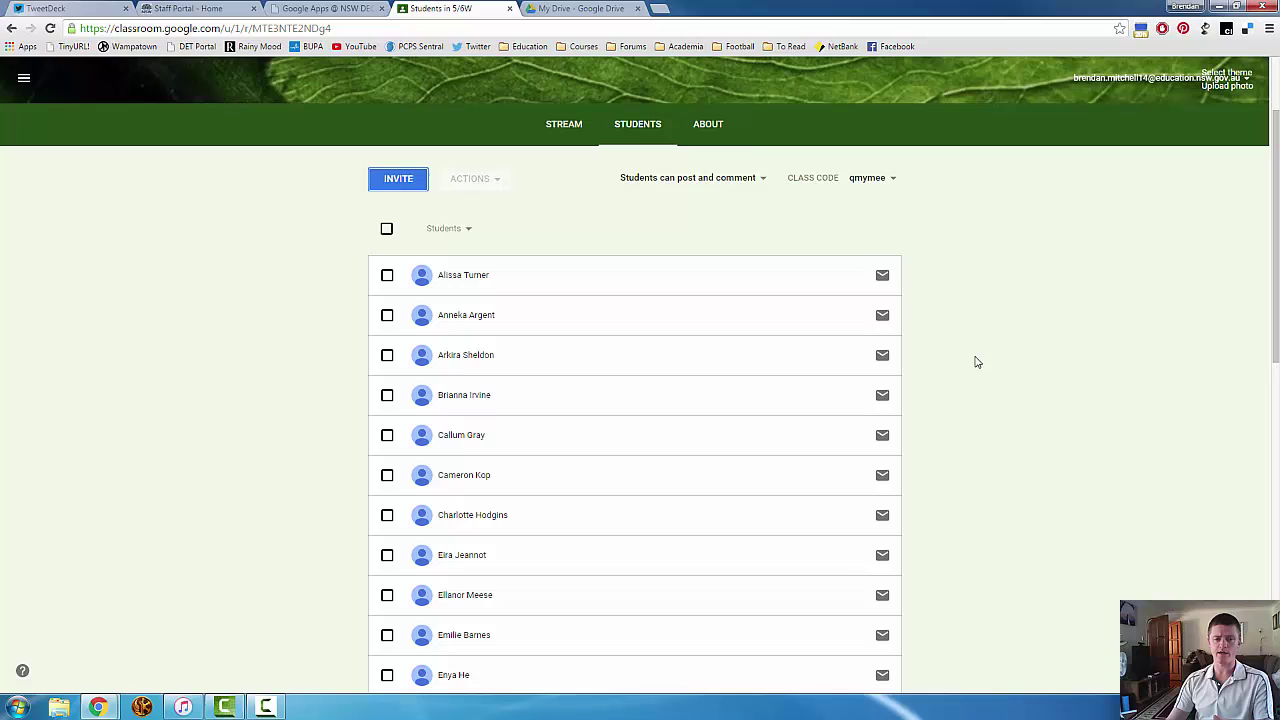
{"action": "scroll", "coordinate": [551, 263], "scroll_direction": "down", "scroll_amount": 1}
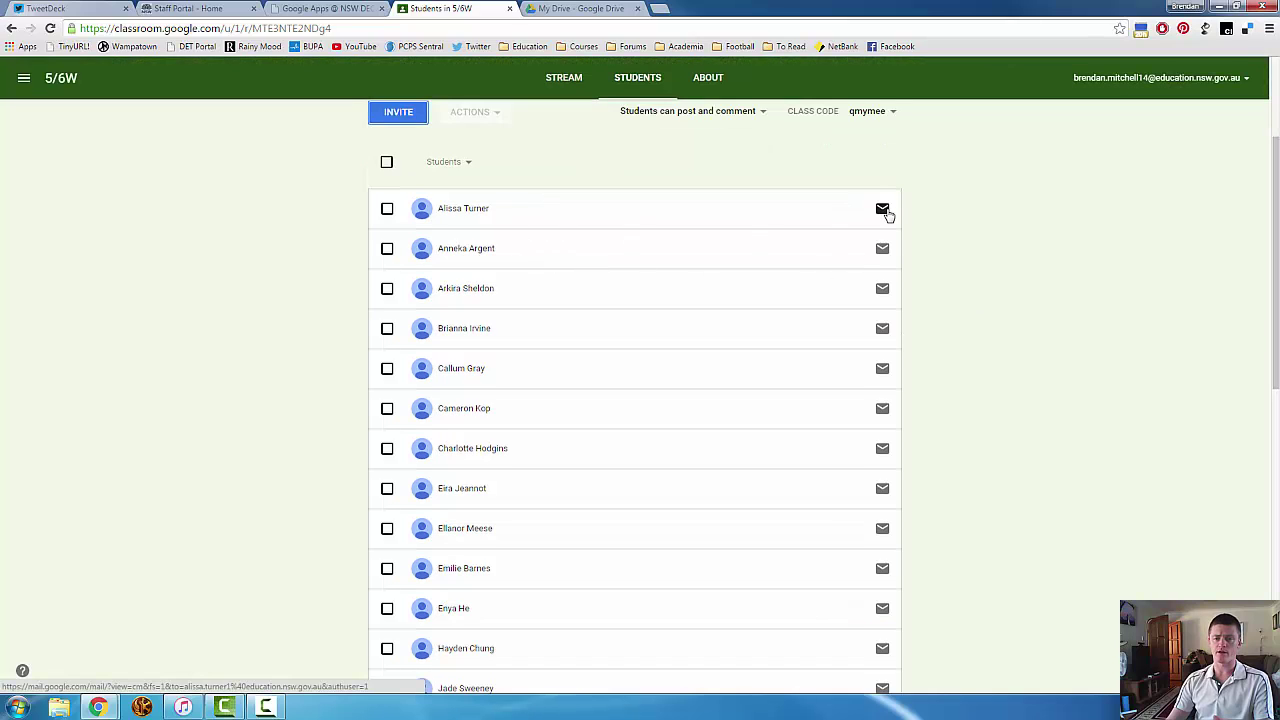
{"action": "scroll", "coordinate": [888, 215], "scroll_direction": "down", "scroll_amount": 3}
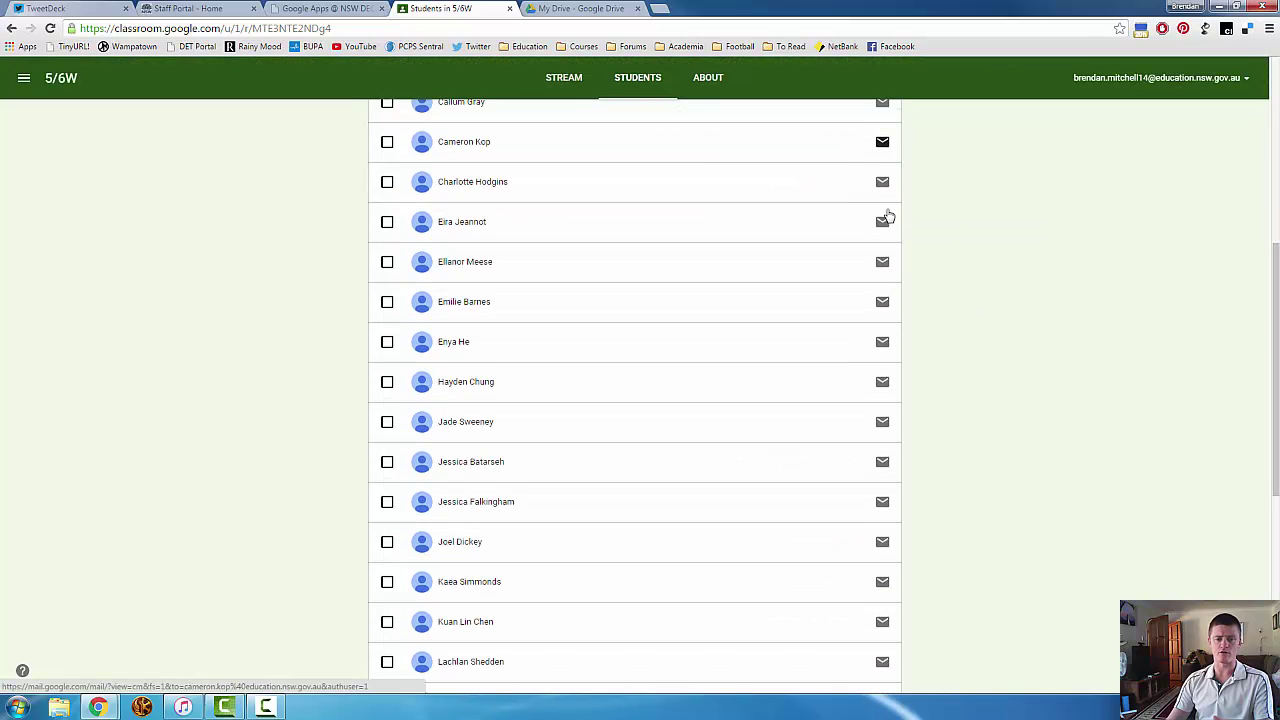
{"action": "scroll", "coordinate": [885, 218], "scroll_direction": "down", "scroll_amount": 3}
{"action": "scroll", "coordinate": [870, 250], "scroll_direction": "up", "scroll_amount": 8}
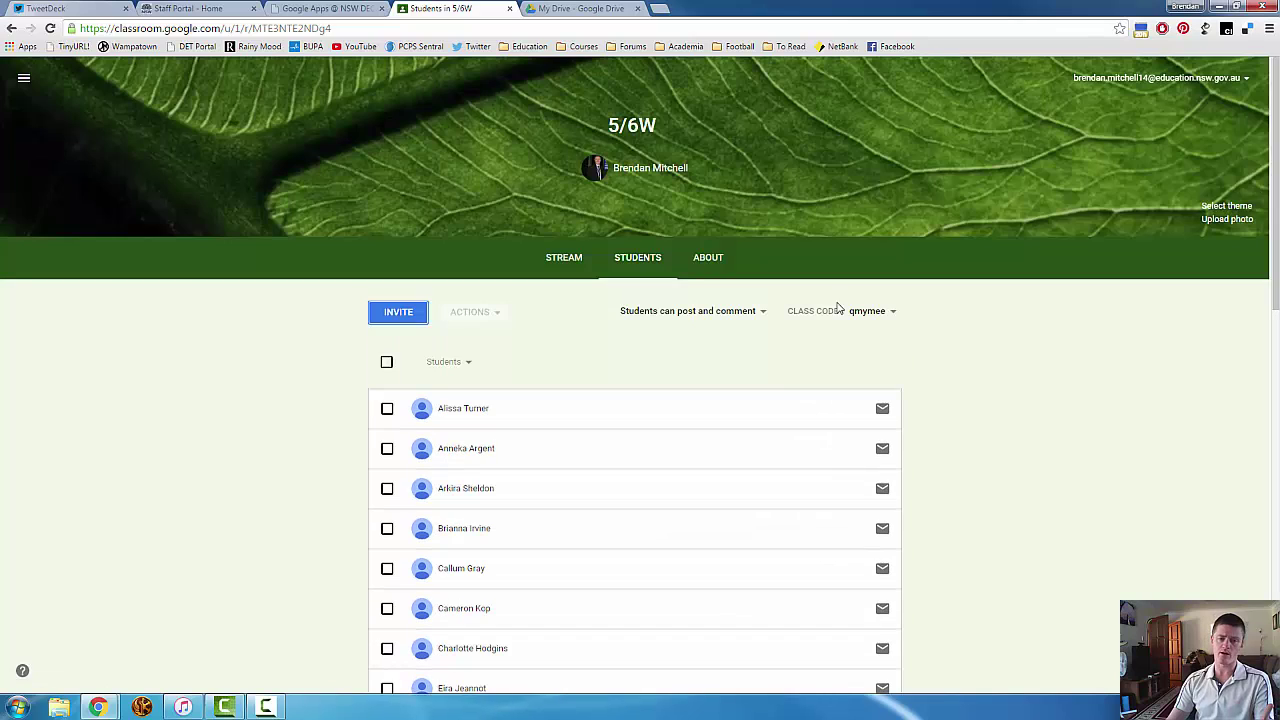
{"action": "left_click", "coordinate": [387, 409]}
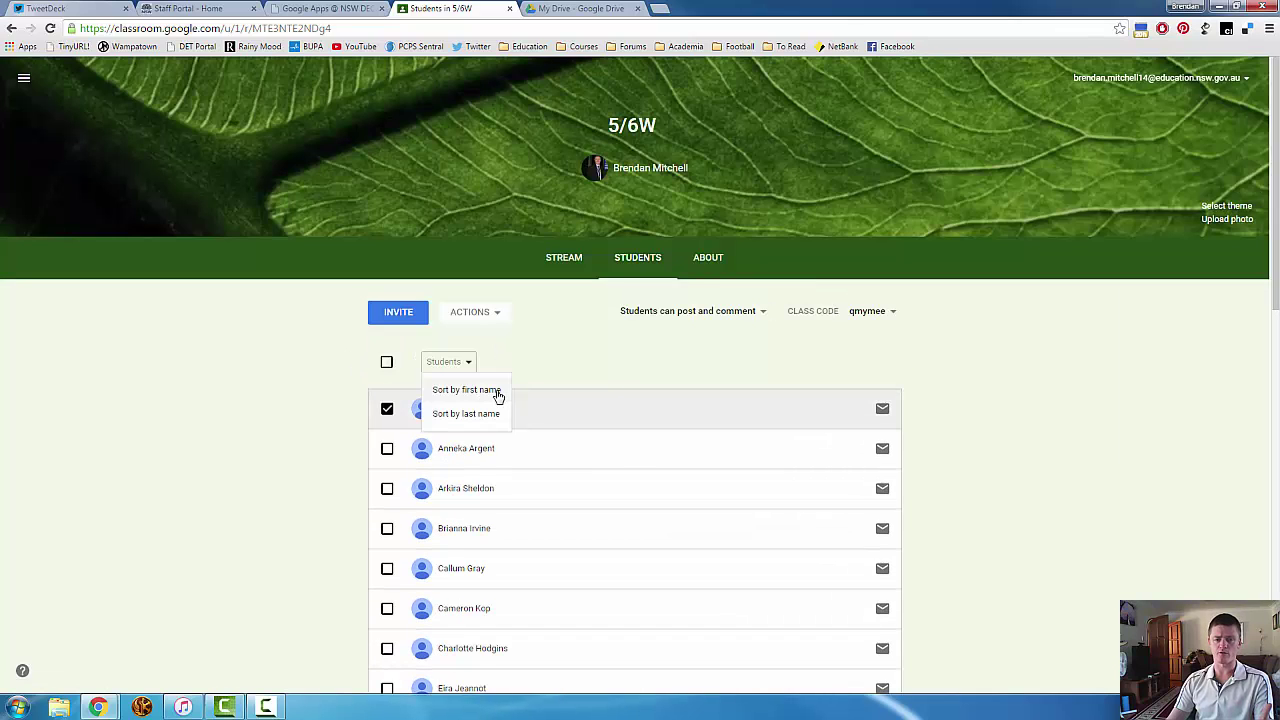
{"action": "left_click", "coordinate": [497, 315]}
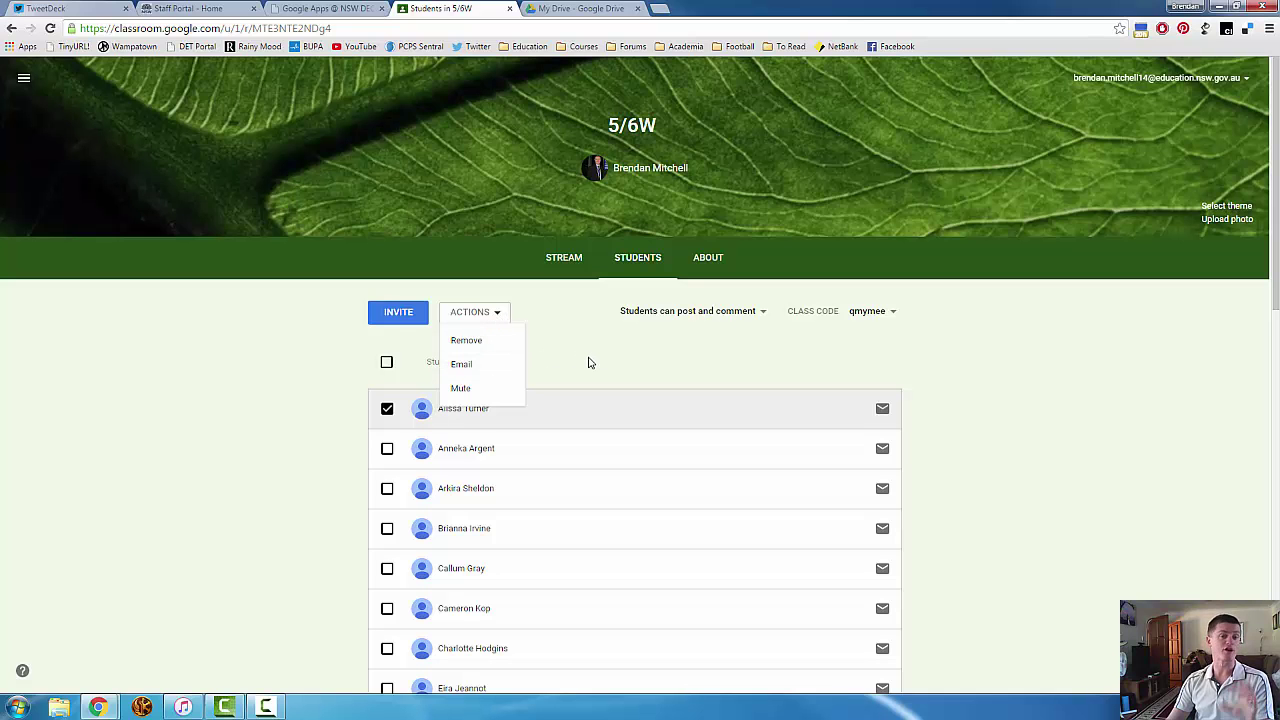
{"action": "left_click", "coordinate": [763, 311]}
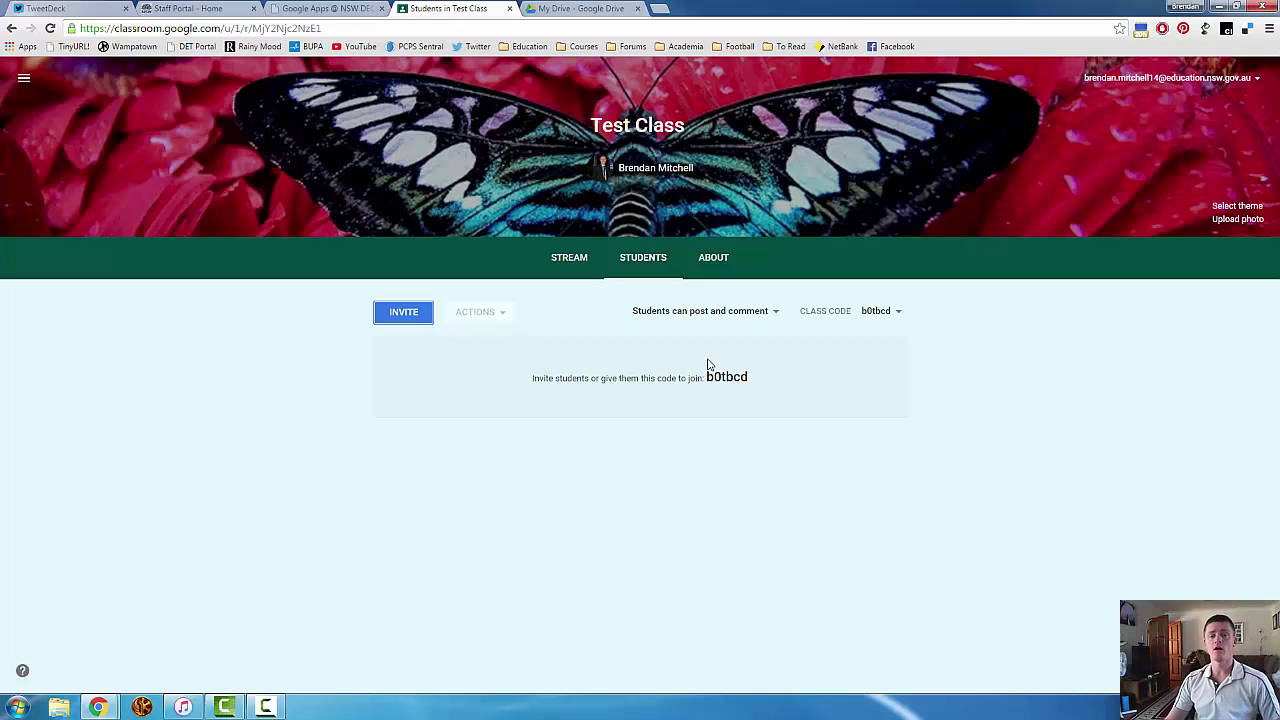
Go to the Test Class stream and start a new assignment from the + button
{"action": "left_click", "coordinate": [573, 262]}
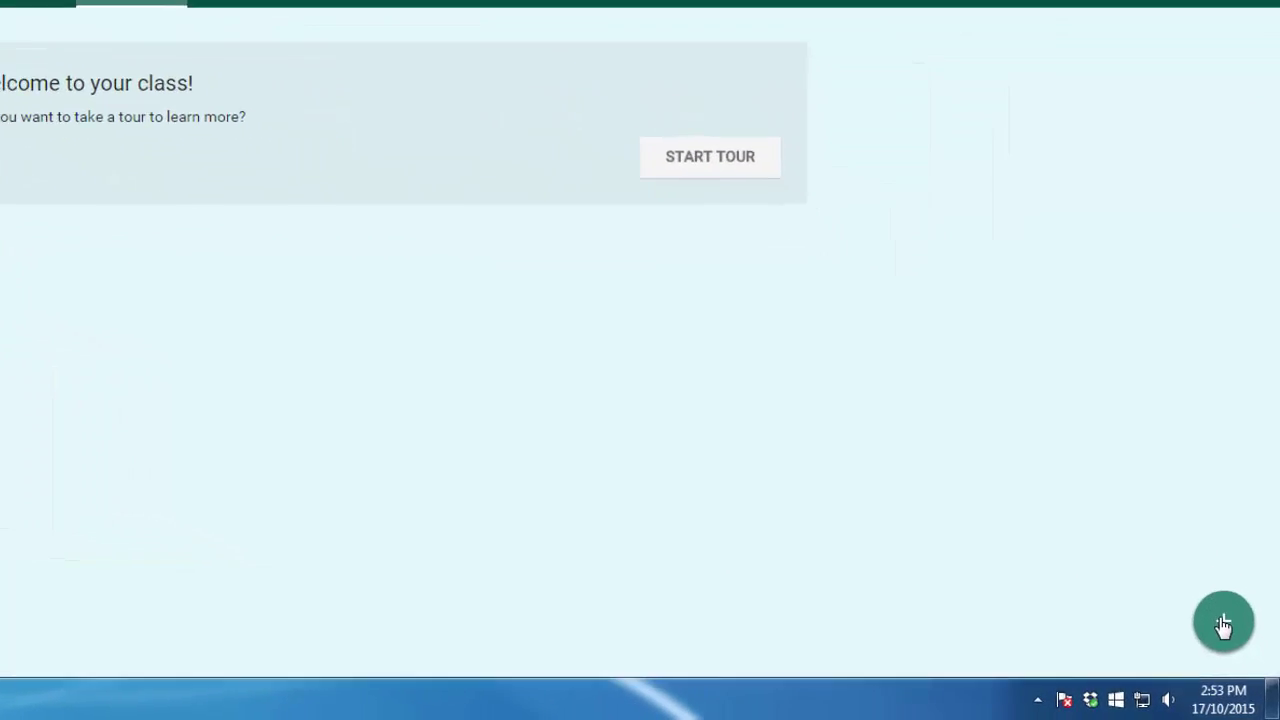
{"action": "left_click", "coordinate": [1215, 608]}
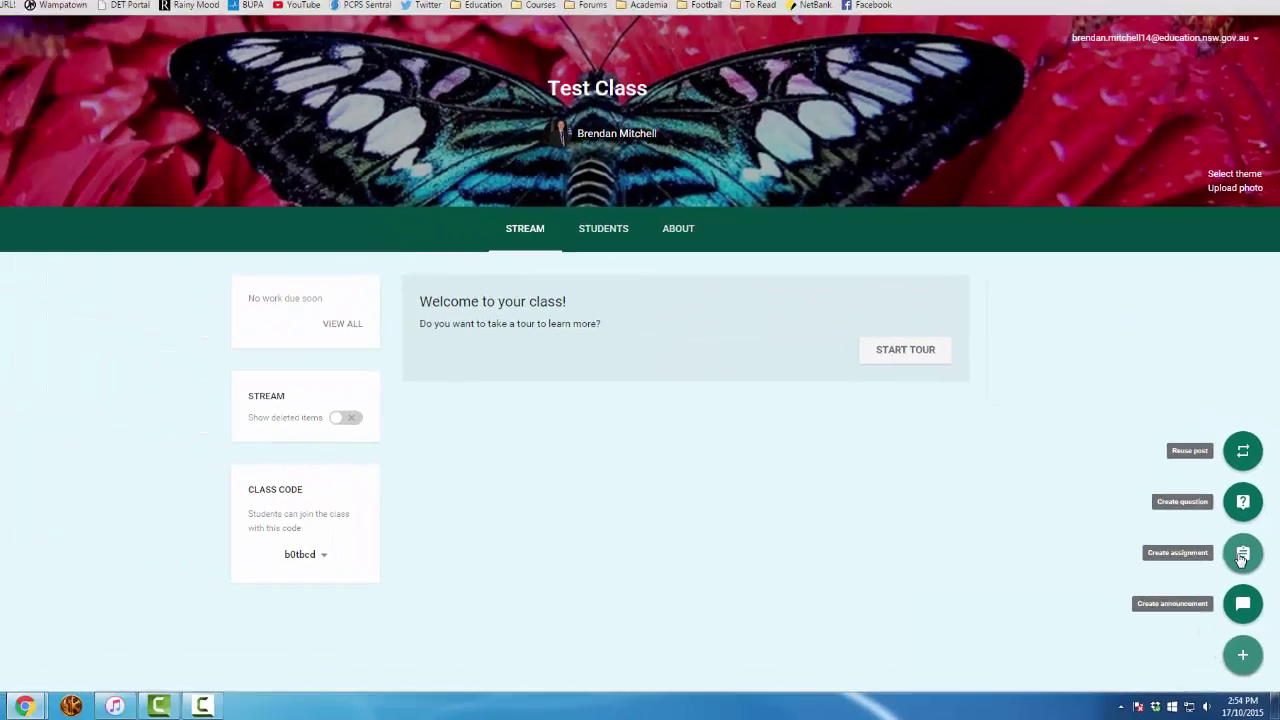
{"action": "left_click", "coordinate": [1241, 555]}
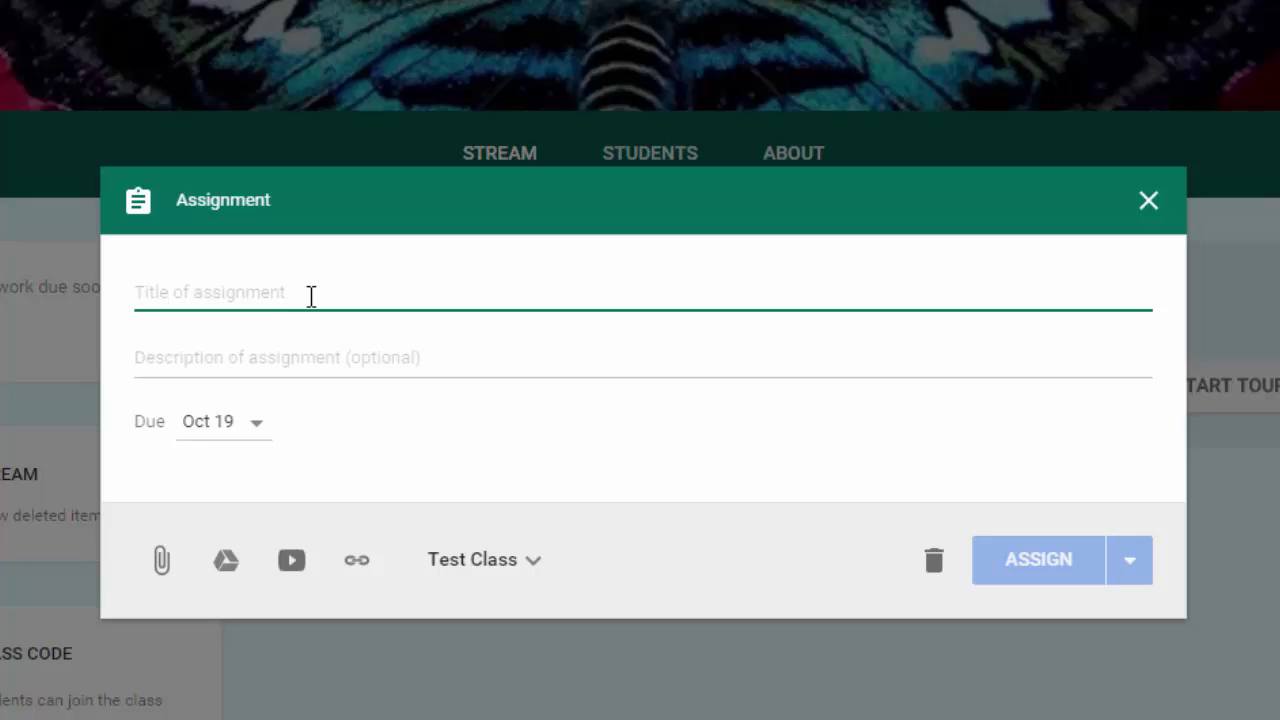
Enter 'Note taking' as the assignment title and 'Test' as its description
{"action": "type", "text": "Core"}
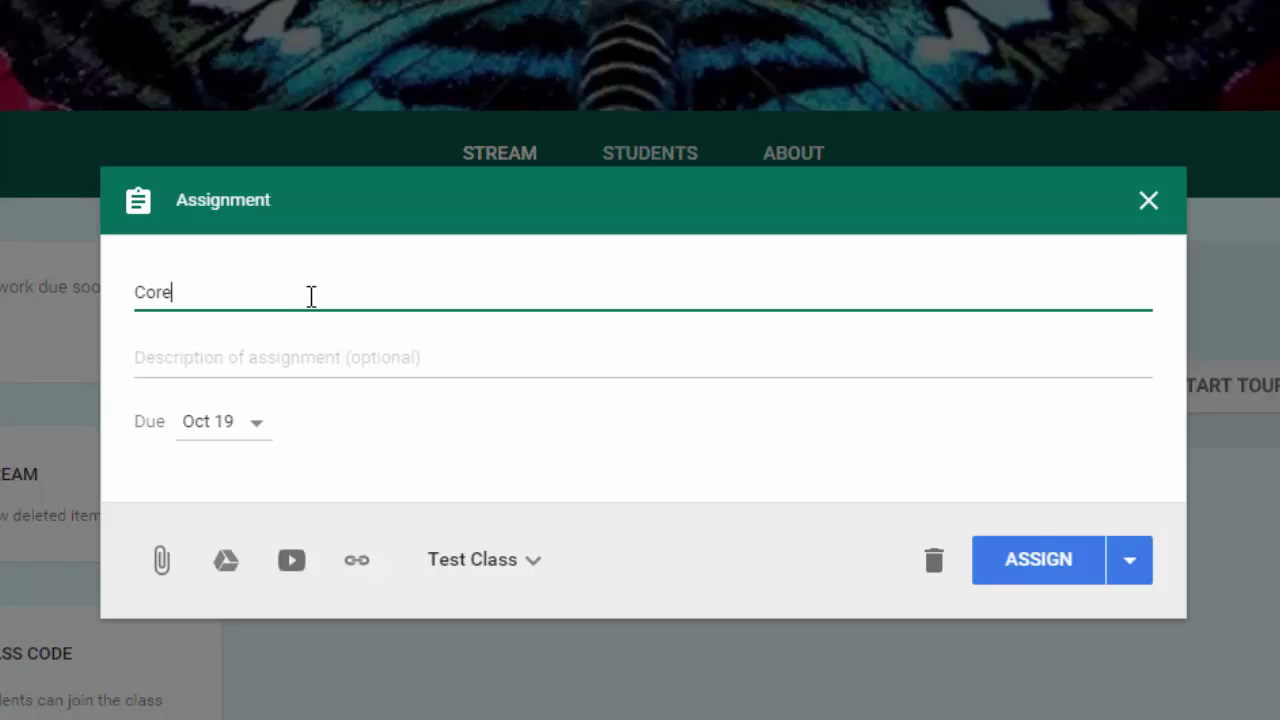
{"action": "key", "text": "BackSpace"}
{"action": "key", "text": "BackSpace"}
{"action": "key", "text": "BackSpace"}
{"action": "key", "text": "BackSpace"}
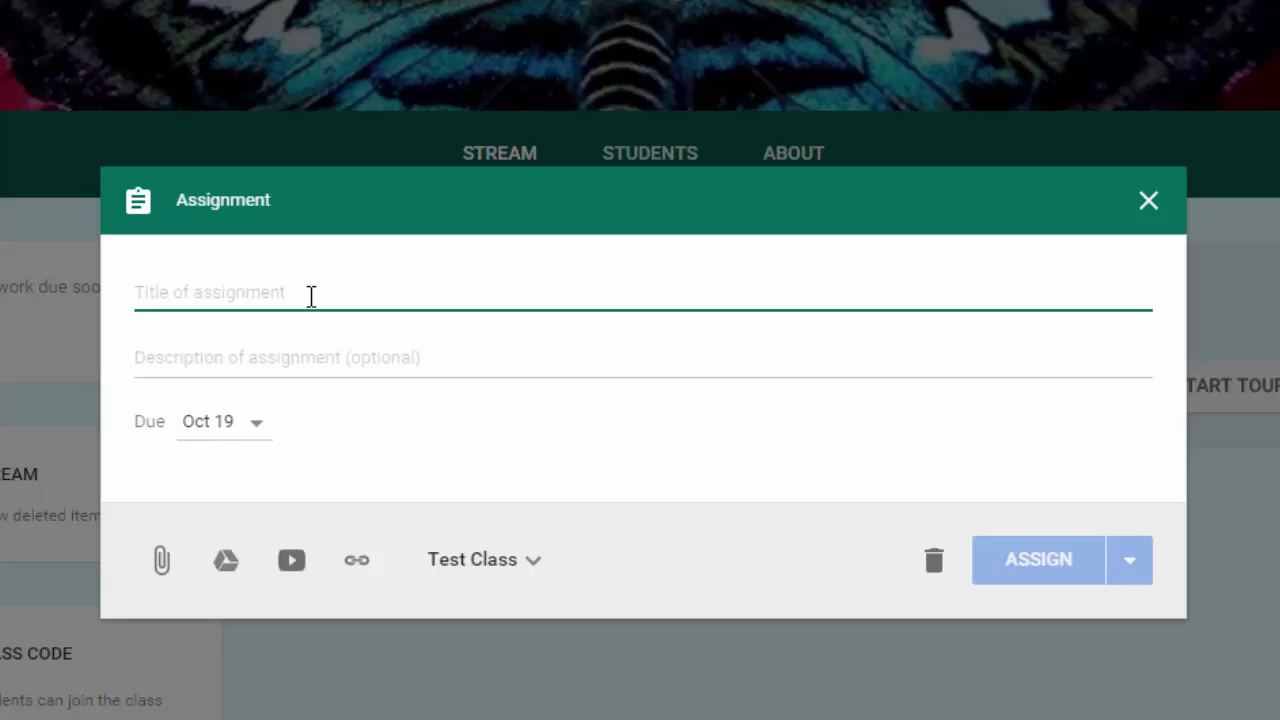
{"action": "type", "text": "Note taking"}
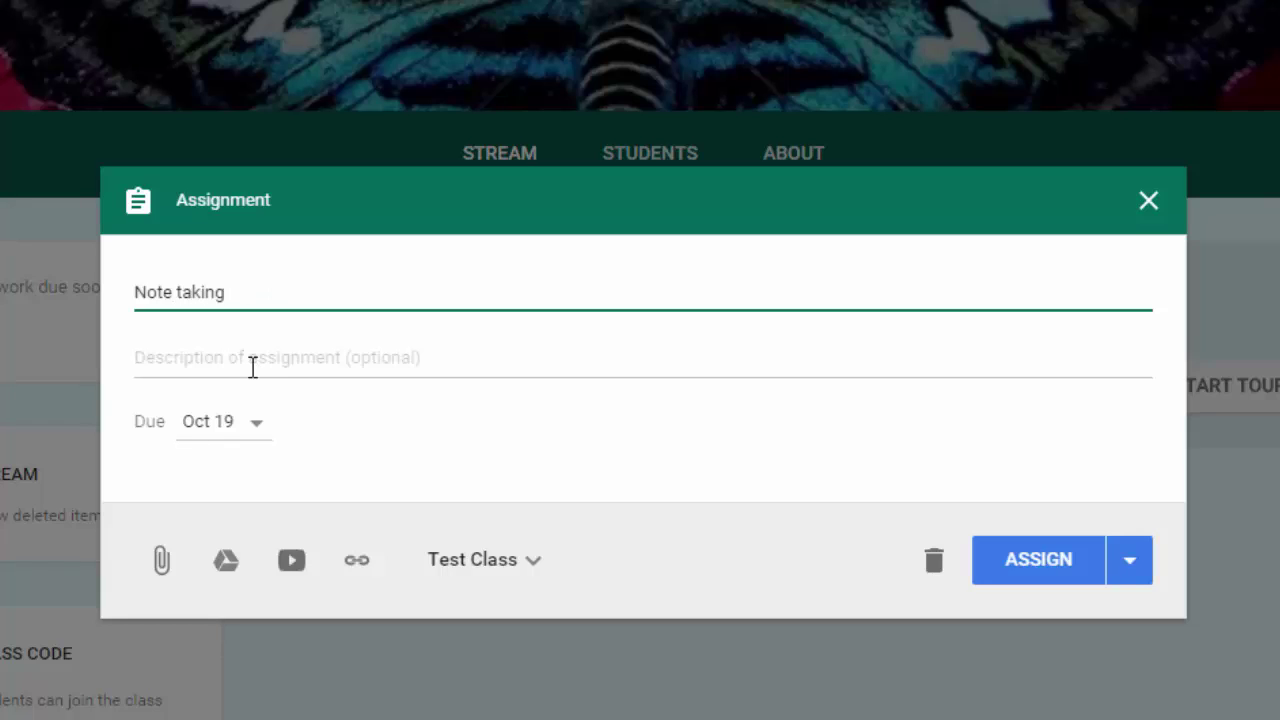
{"action": "left_click", "coordinate": [252, 367]}
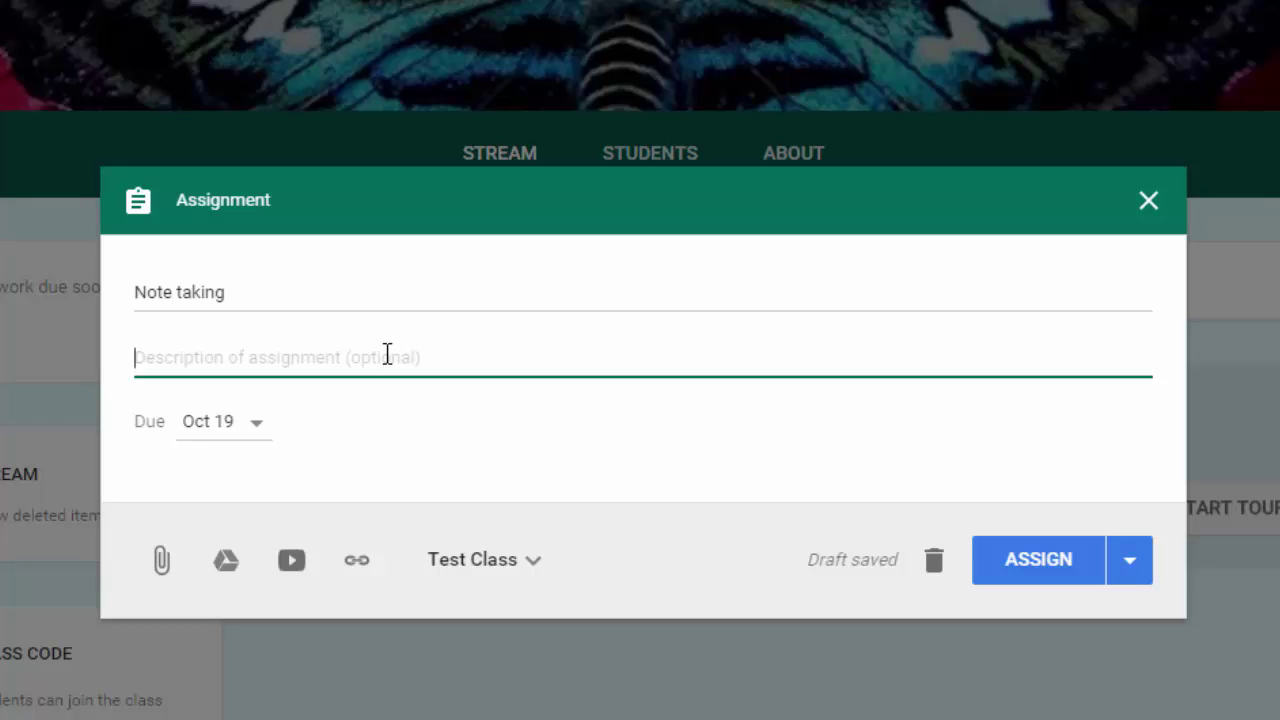
{"action": "type", "text": "Test"}
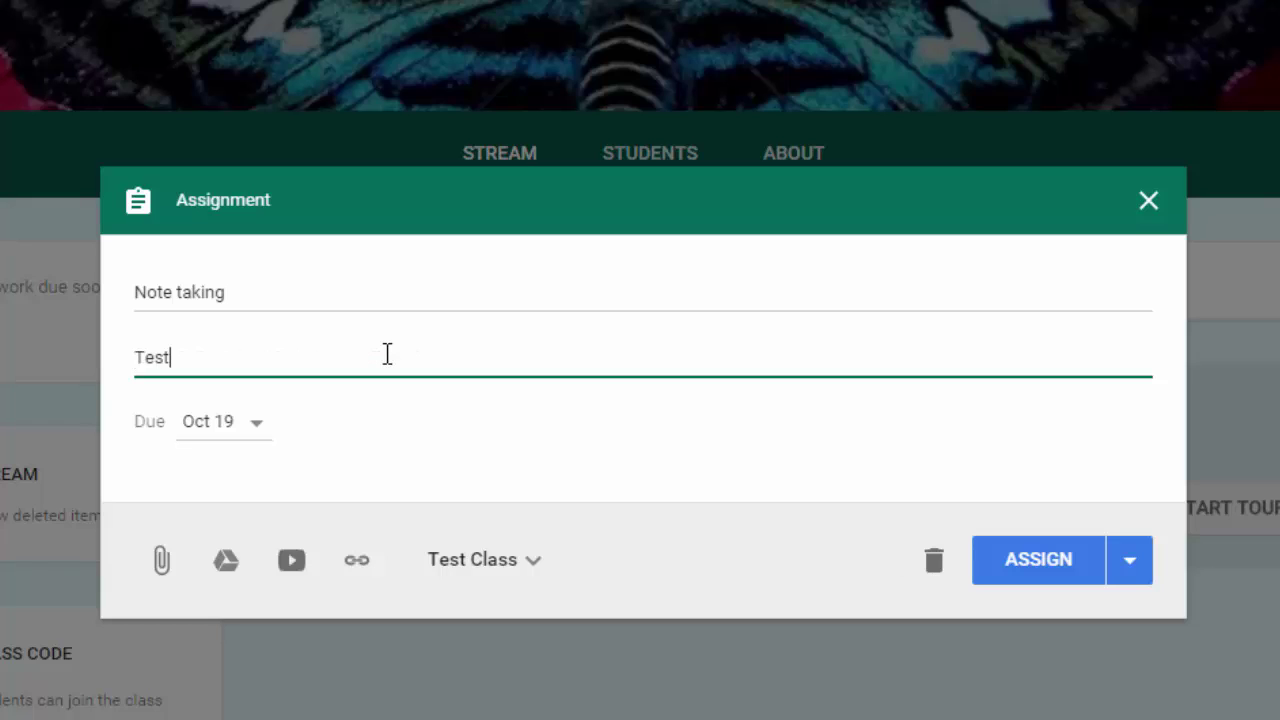
{"action": "left_click", "coordinate": [257, 424]}
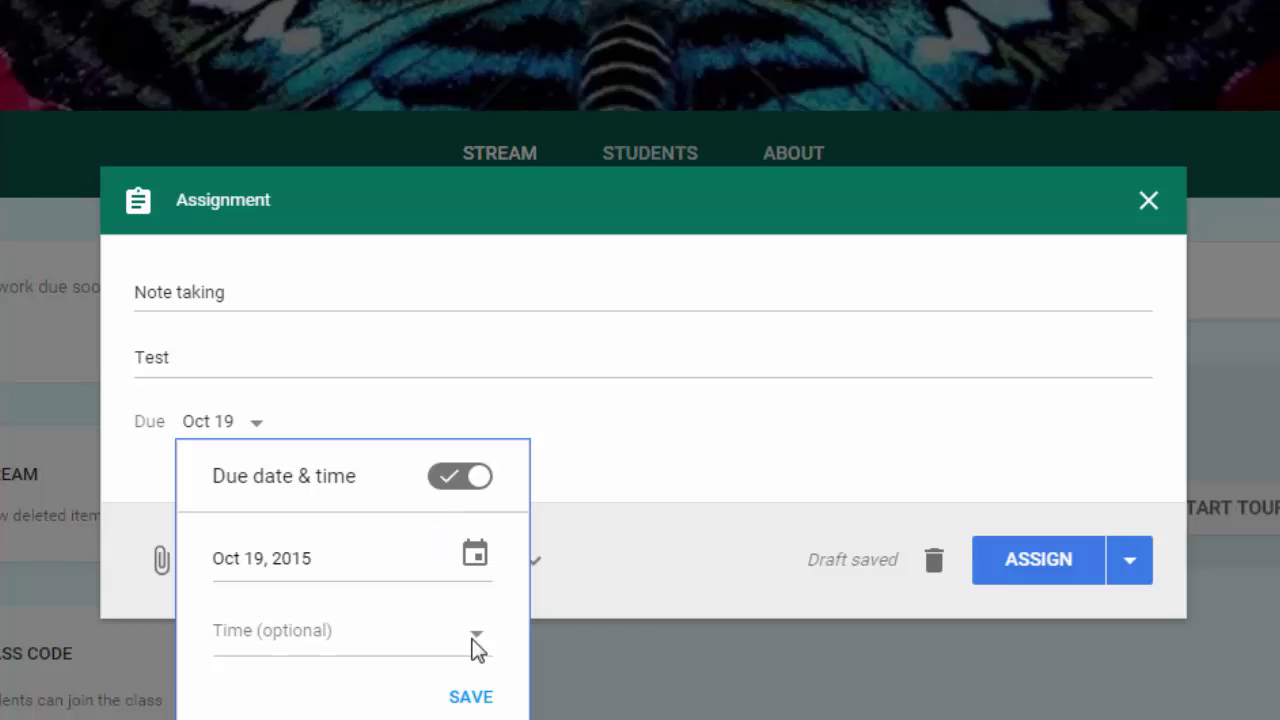
Set the assignment due date to Oct 22 with no due time and save
{"action": "left_click", "coordinate": [474, 555]}
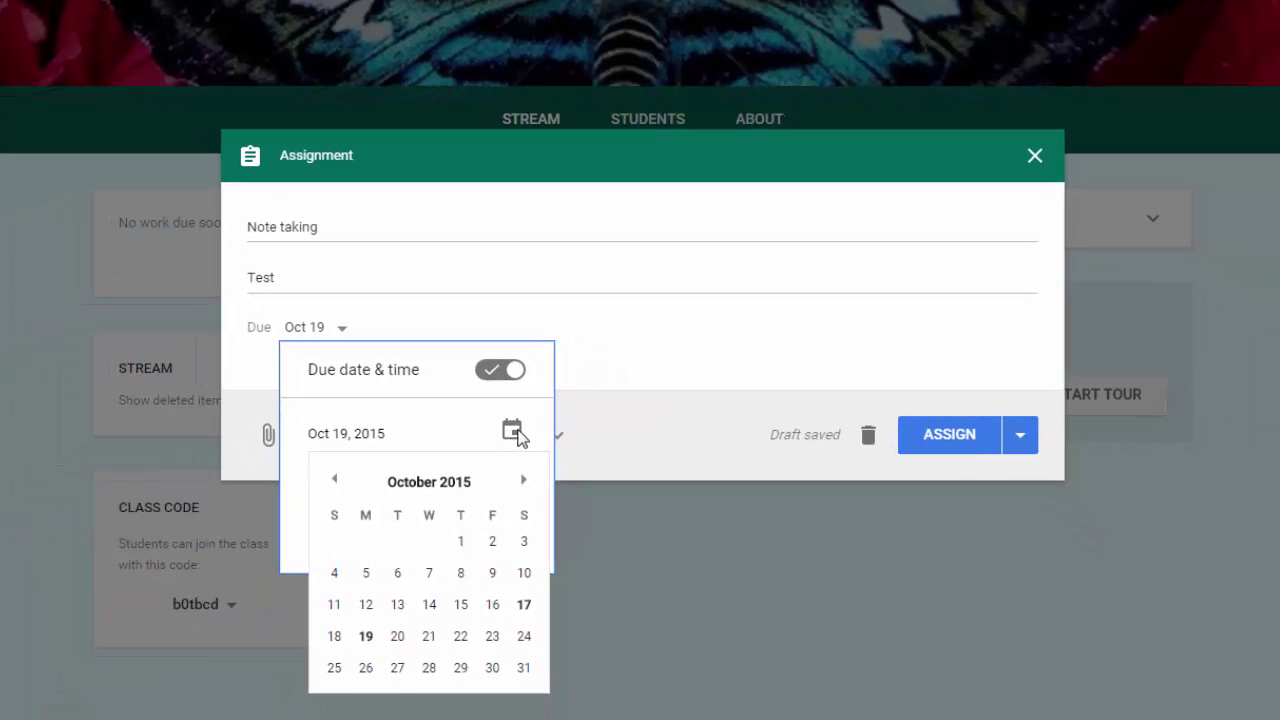
{"action": "left_click", "coordinate": [461, 637]}
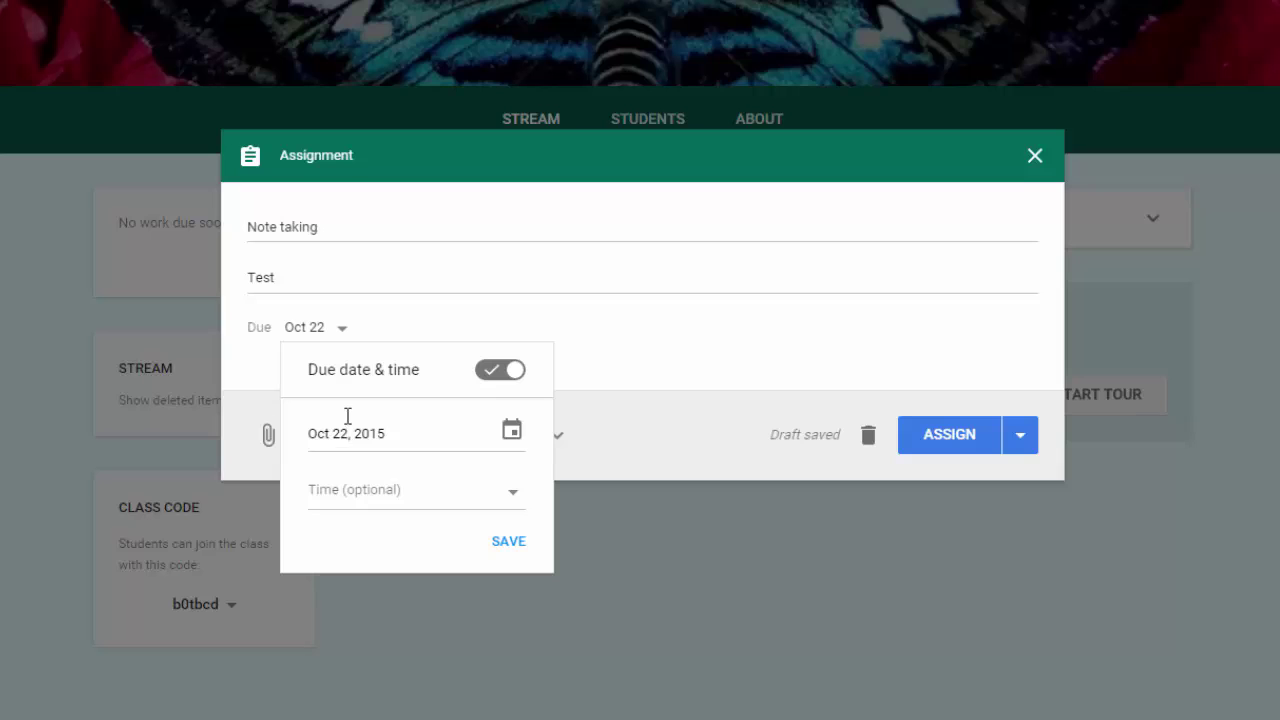
{"action": "left_click", "coordinate": [517, 498]}
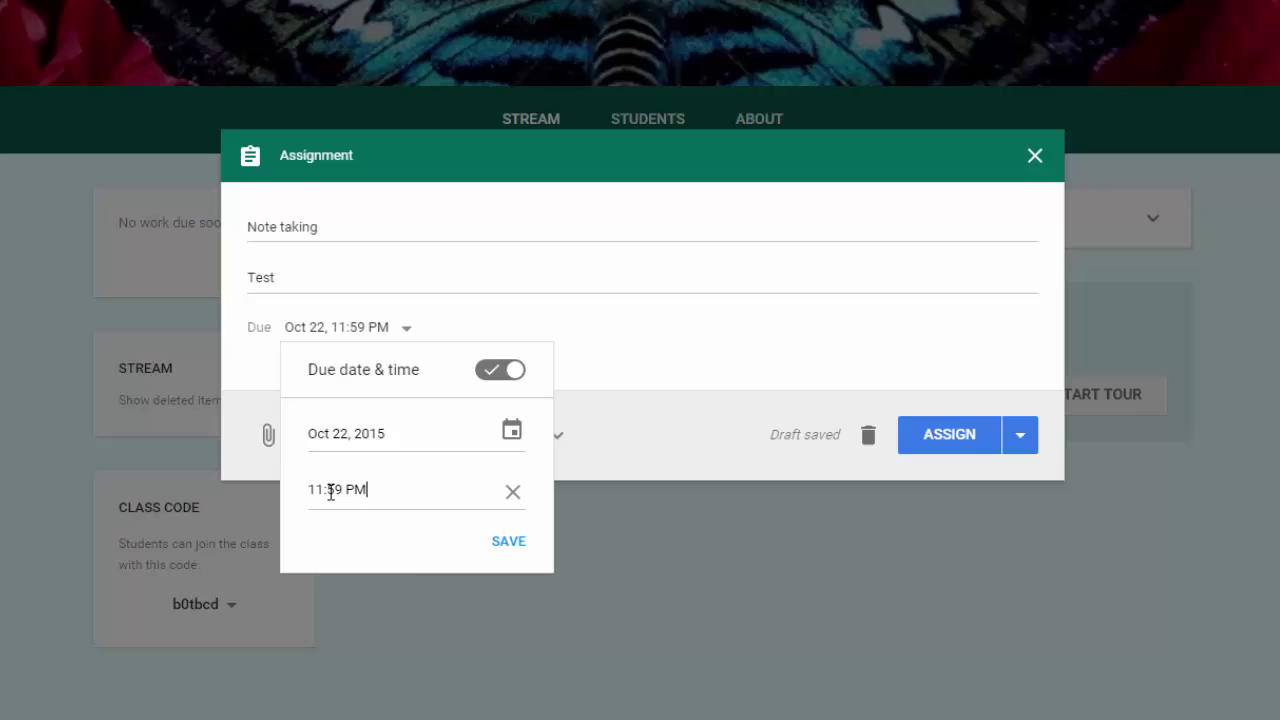
{"action": "left_click", "coordinate": [428, 506]}
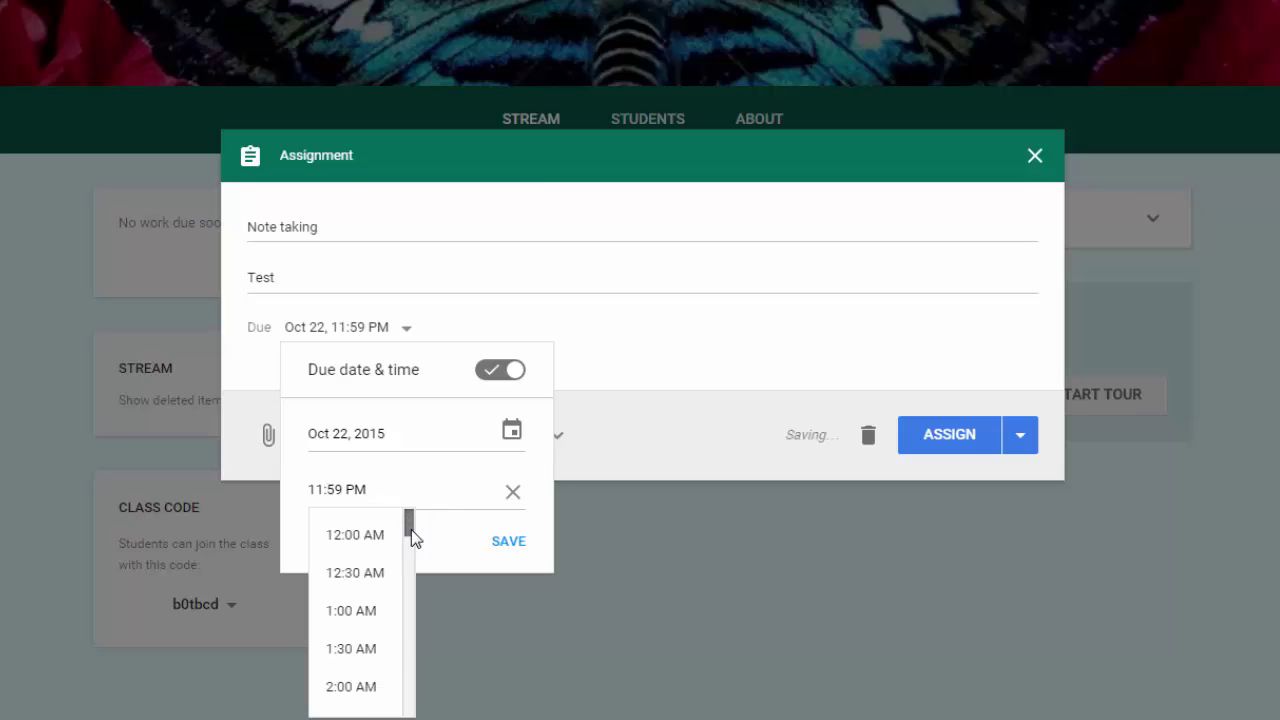
{"action": "left_click_drag", "start_coordinate": [411, 529], "coordinate": [490, 507]}
{"action": "left_click", "coordinate": [512, 491]}
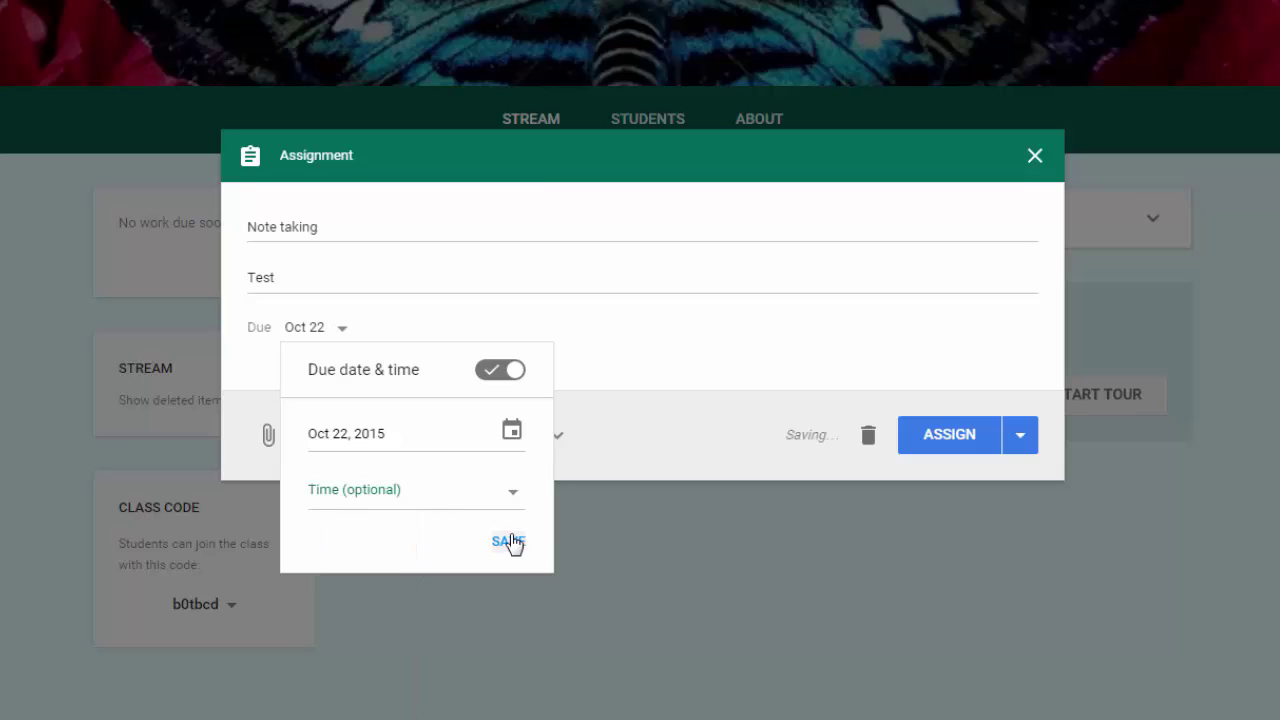
{"action": "left_click", "coordinate": [508, 541]}
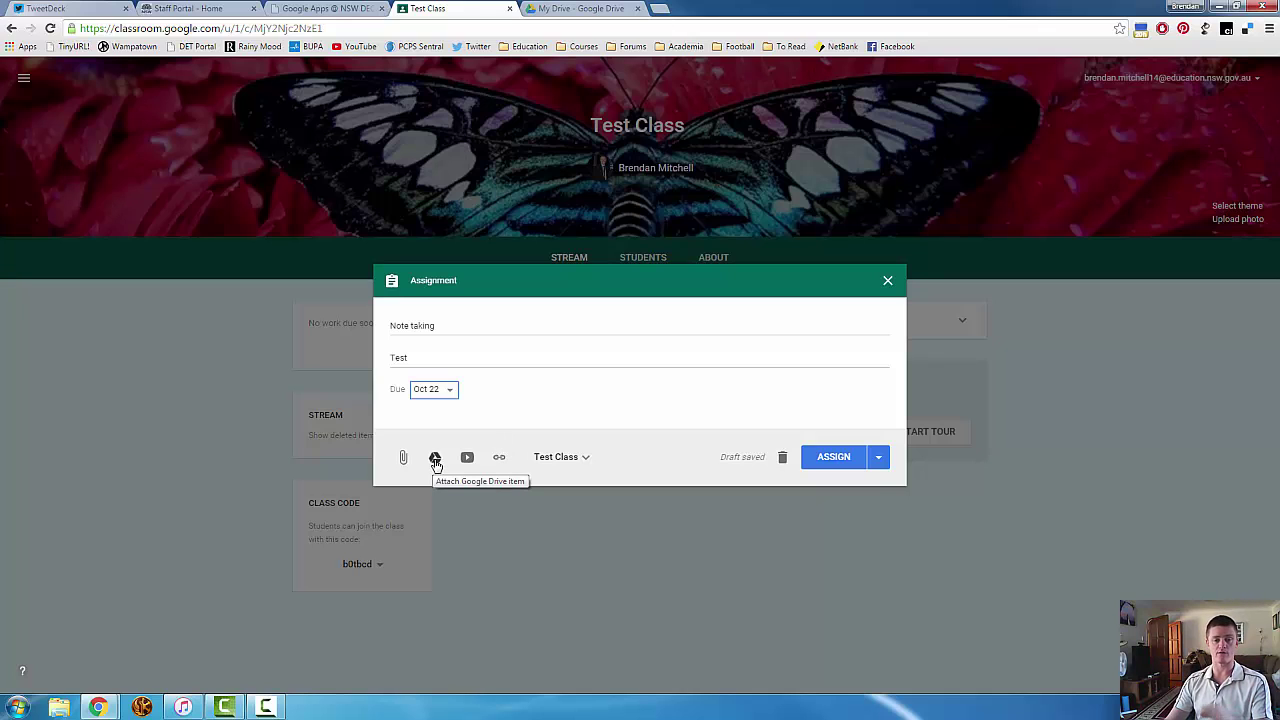
Attach the 'Writing with 5/6W' Google Doc from My Drive to the Note taking assignment
{"action": "left_click", "coordinate": [436, 459]}
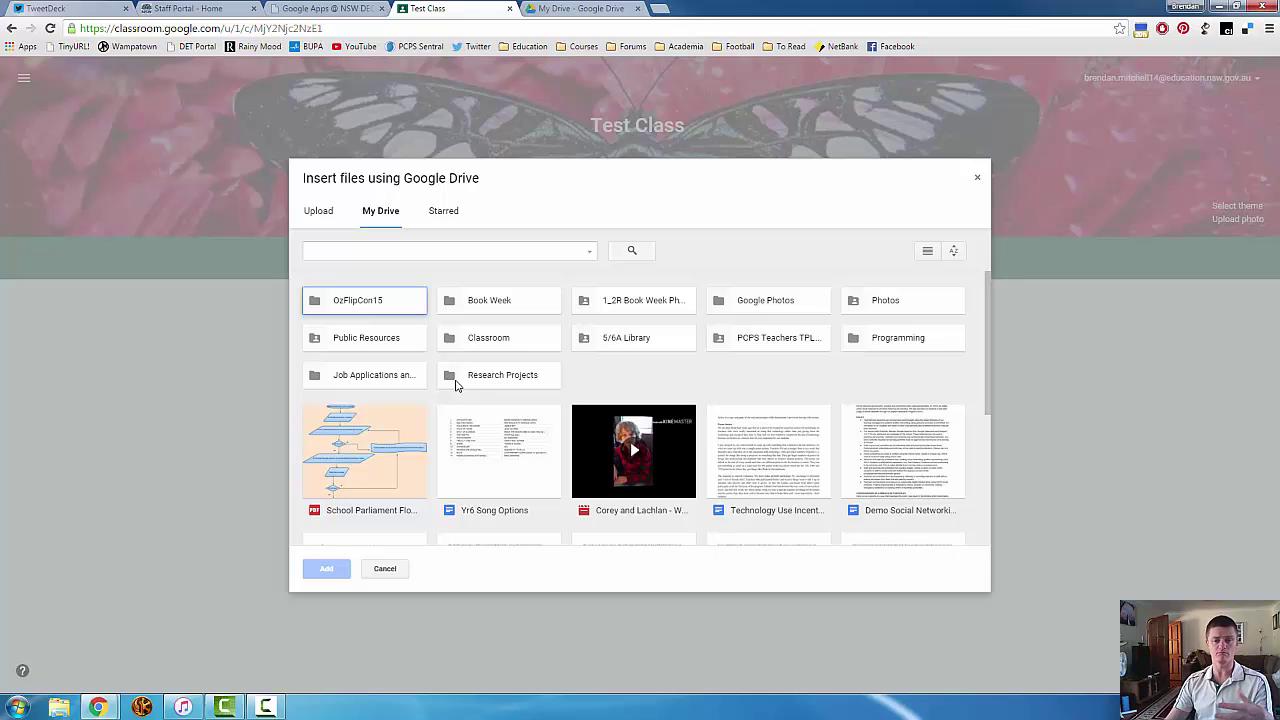
{"action": "scroll", "coordinate": [760, 405], "scroll_direction": "down", "scroll_amount": 5}
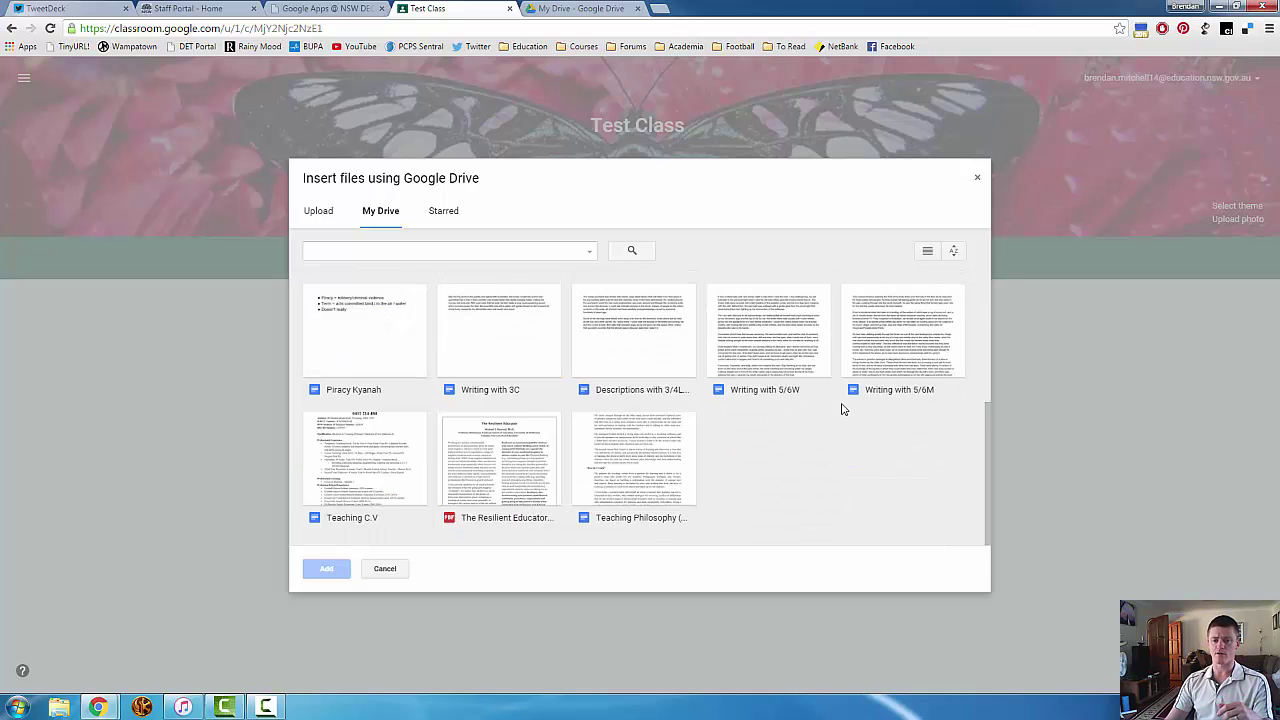
{"action": "double_click", "coordinate": [784, 337]}
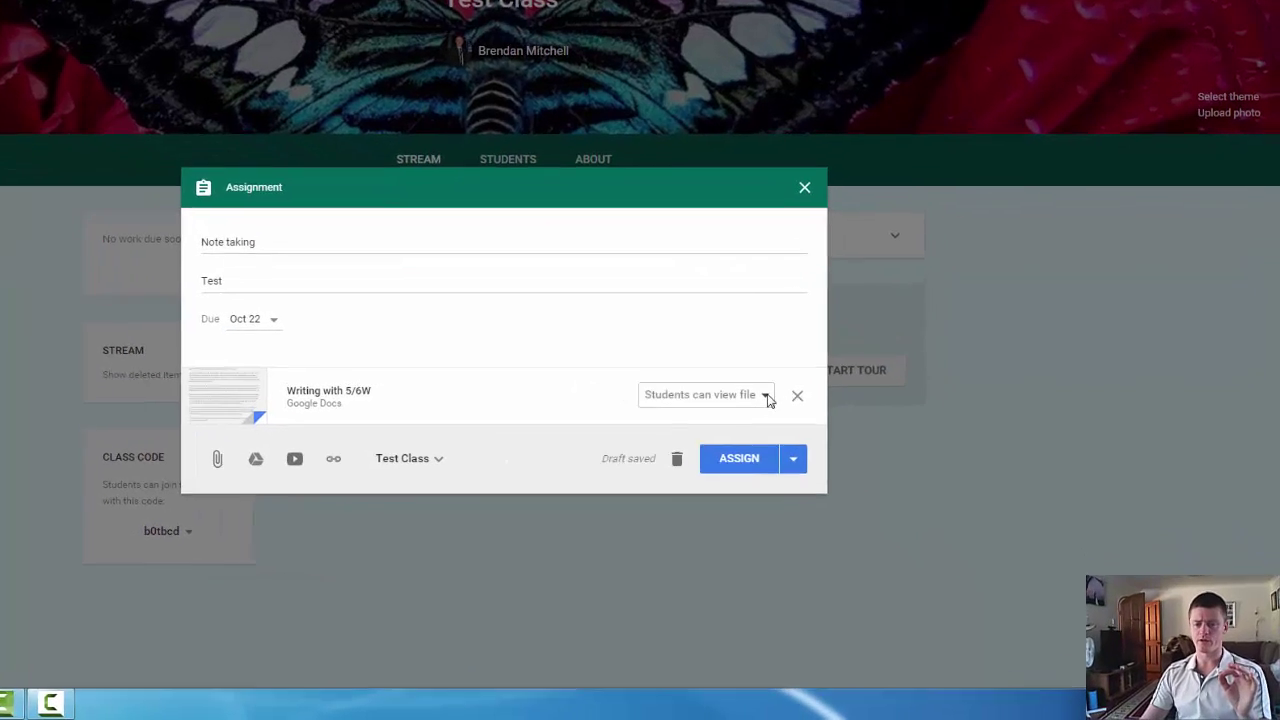
Set the 'Writing with 5/6W' attachment to 'Make a copy for each student'
{"action": "left_click", "coordinate": [856, 453]}
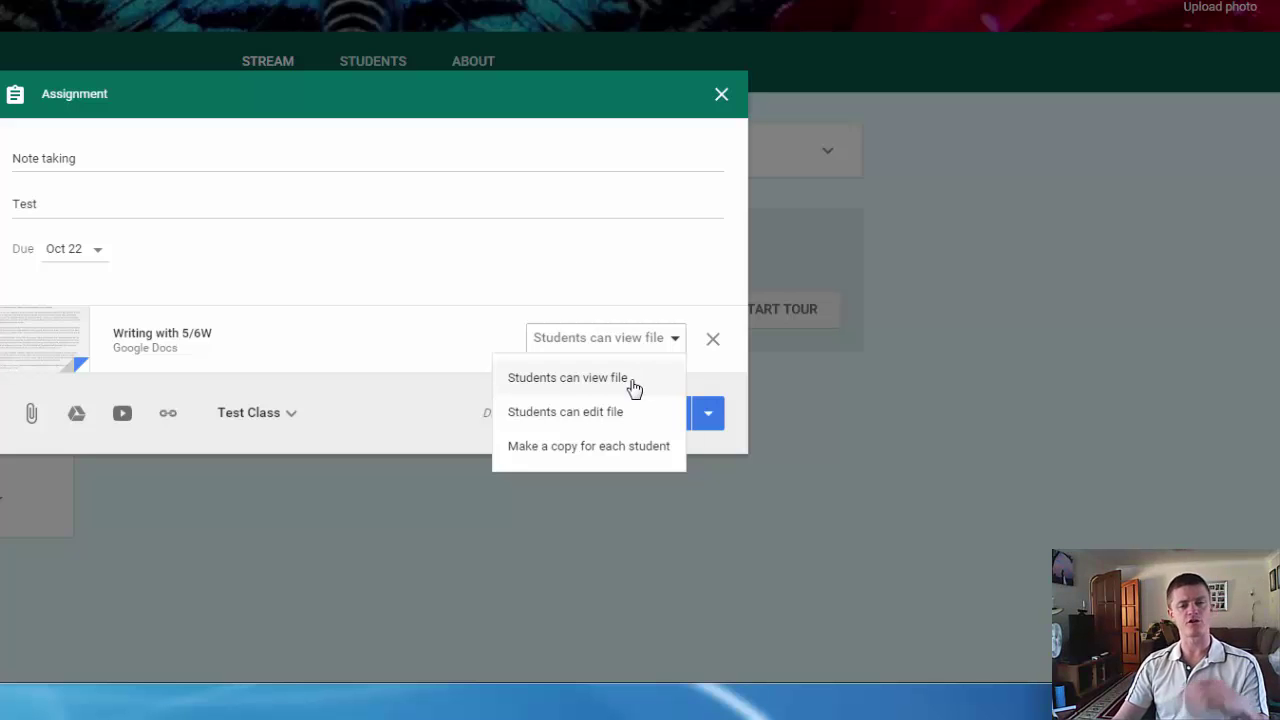
{"action": "left_click", "coordinate": [570, 448]}
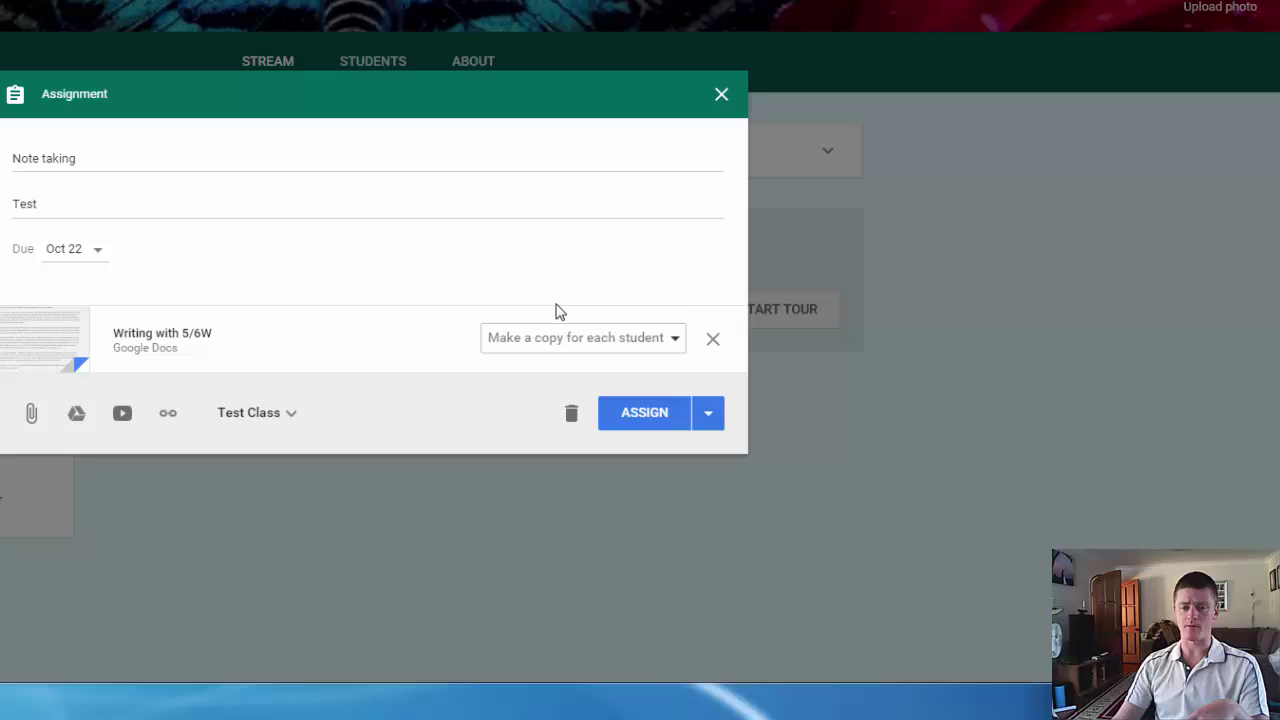
Check the posting options beside ASSIGN, then assign Note taking to Test Class
{"action": "left_click", "coordinate": [707, 412]}
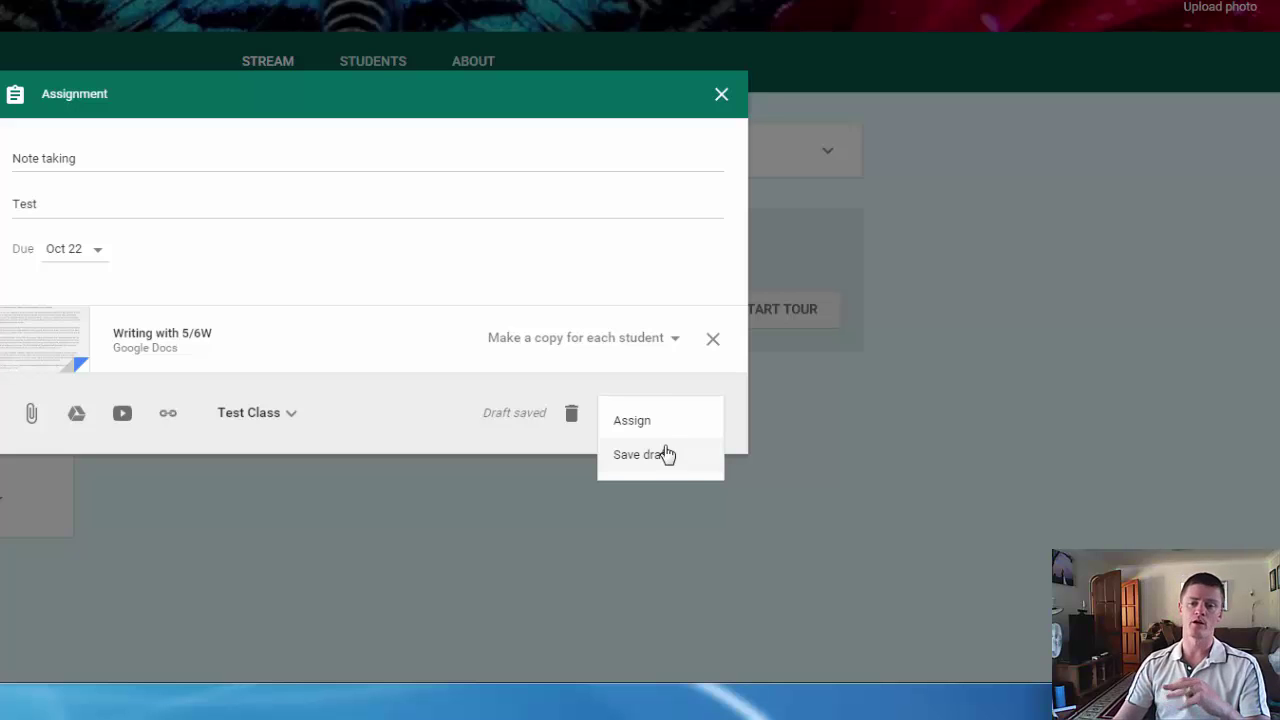
{"action": "left_click", "coordinate": [632, 421]}
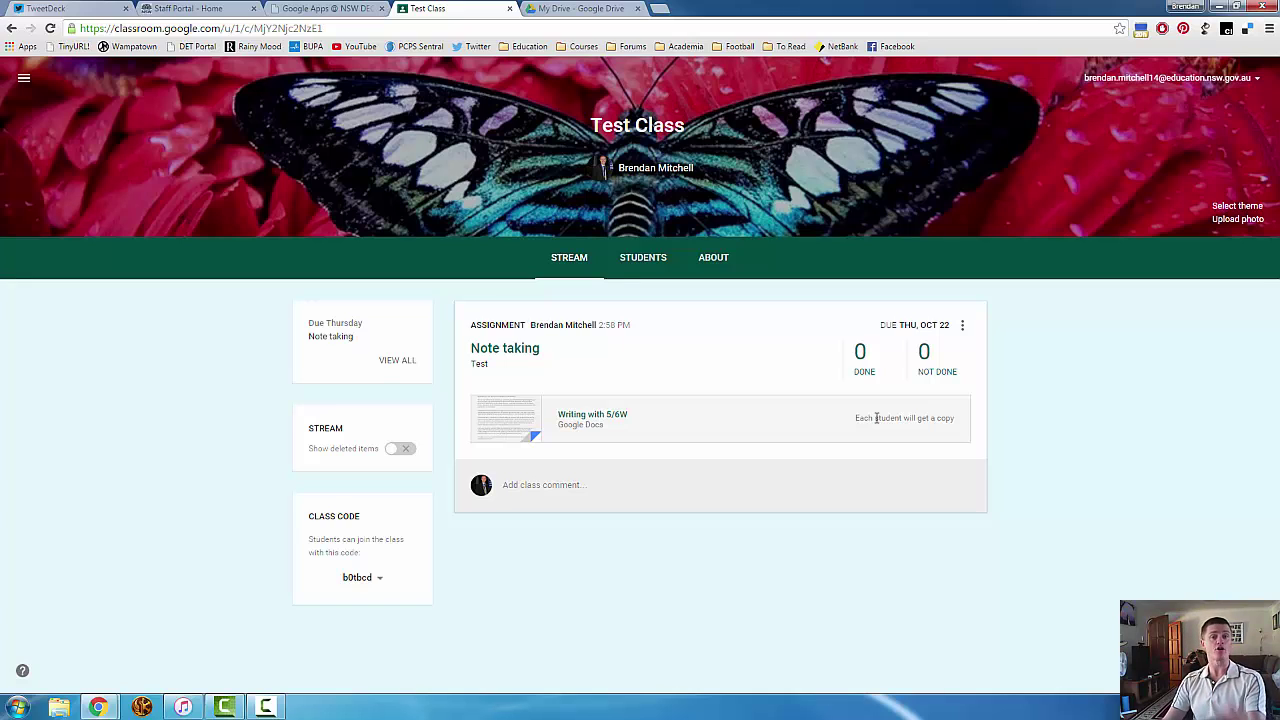
Open and close the options menu on the posted Note taking card without changes
{"action": "left_click", "coordinate": [962, 328]}
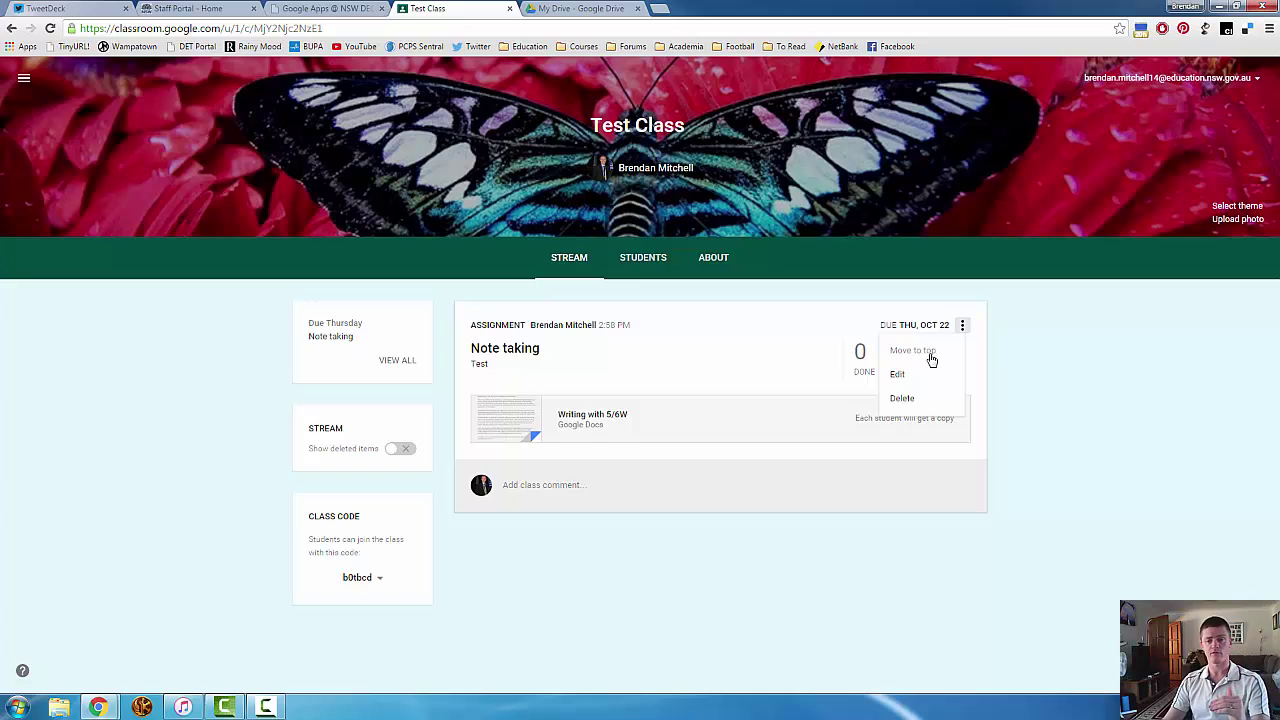
{"action": "left_click", "coordinate": [1019, 356]}
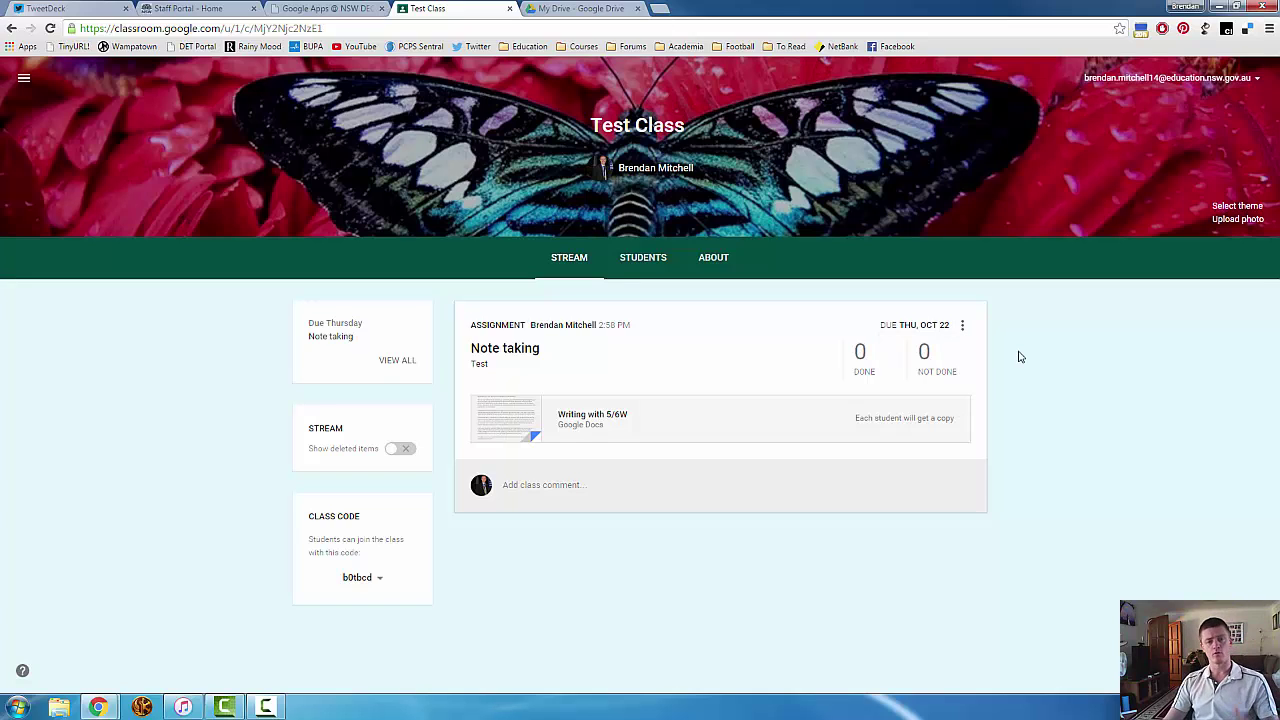